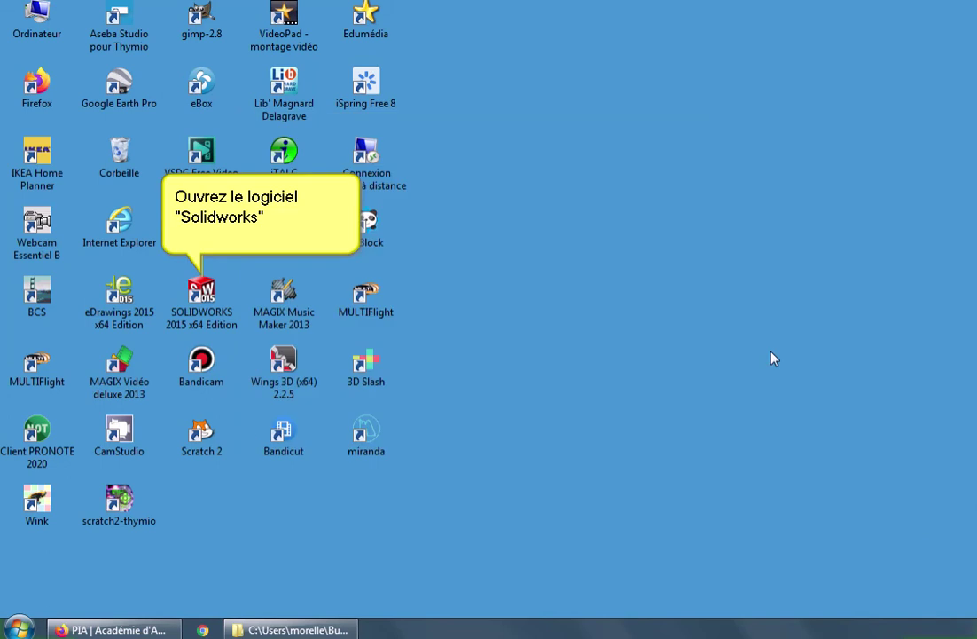
Step: Launch SOLIDWORKS 2015 x64 Edition from its desktop shortcut
double_click(199, 291)
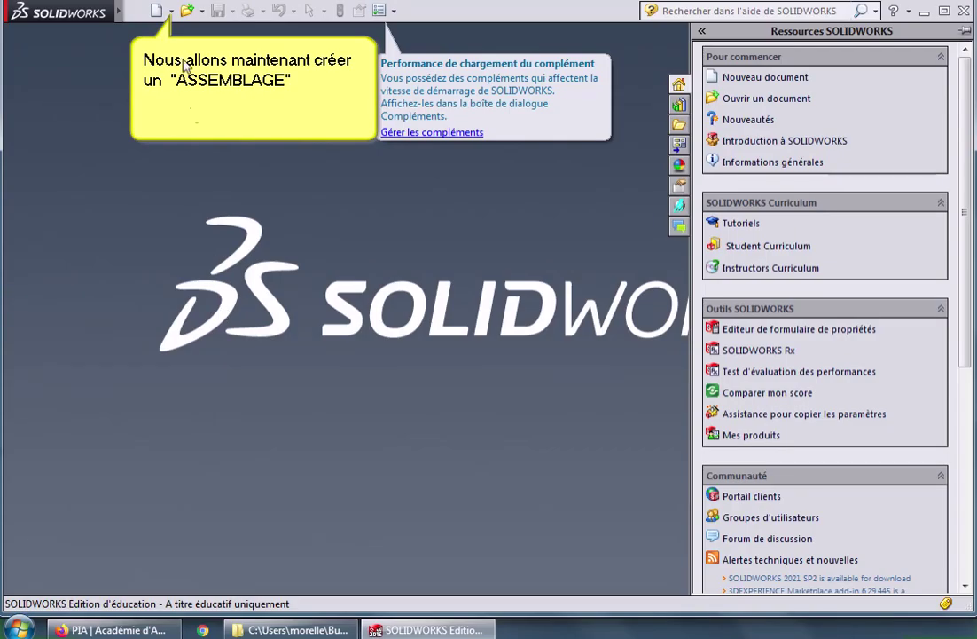
Step: Create a new Assemblage document, Assemblage1, from the Nouveau document SOLIDWORKS dialog
left_click(172, 11)
left_click(186, 32)
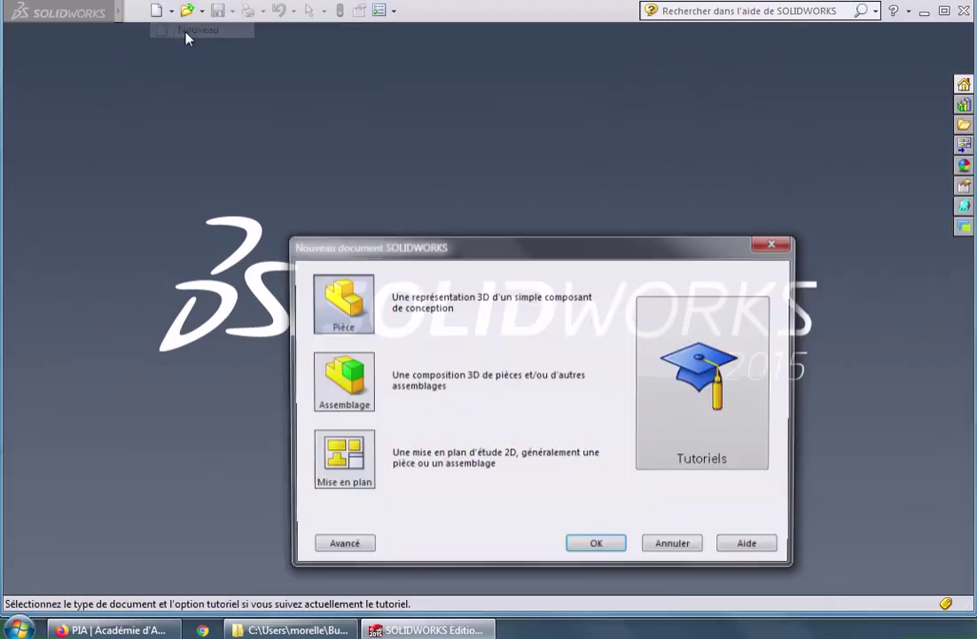
left_click(327, 366)
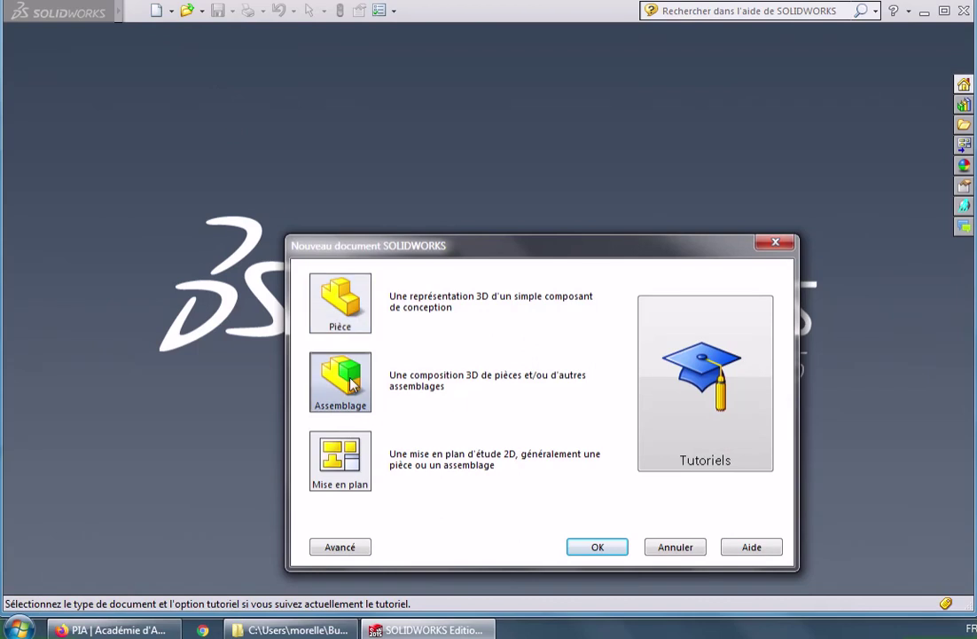
left_click(618, 550)
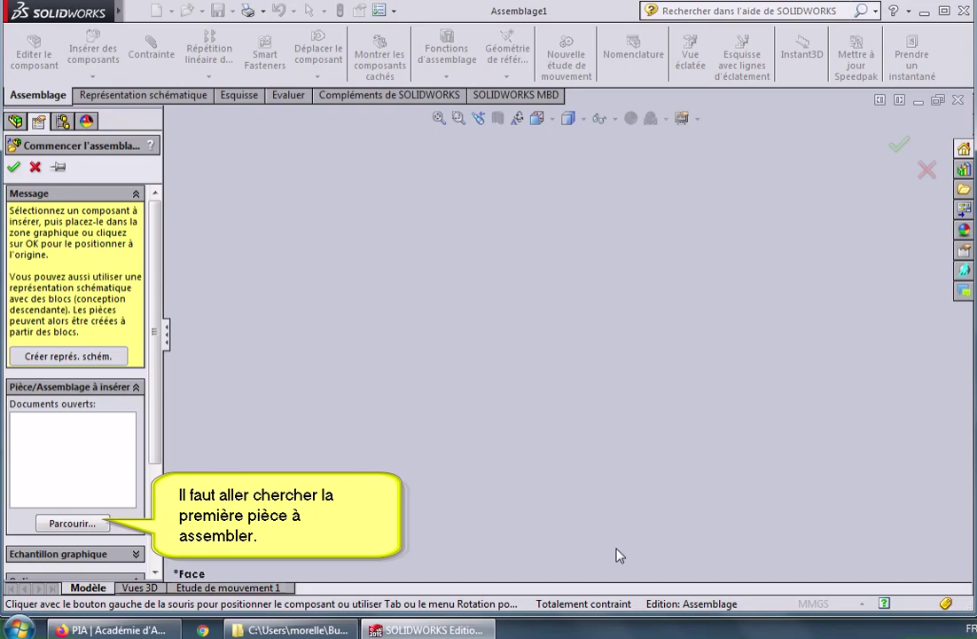
Step: Load corpsds.SLDPRT from _commun > technologie > ressources pour 5ème > Séquence 9 > Fichier SW nintendo DS
left_click(97, 523)
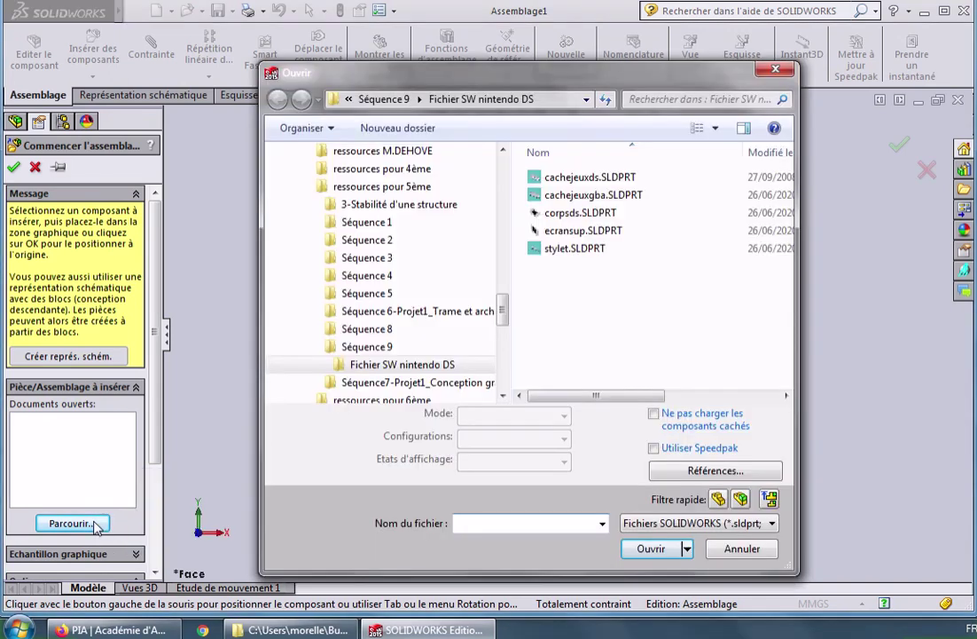
left_click_drag(502, 309, 501, 202)
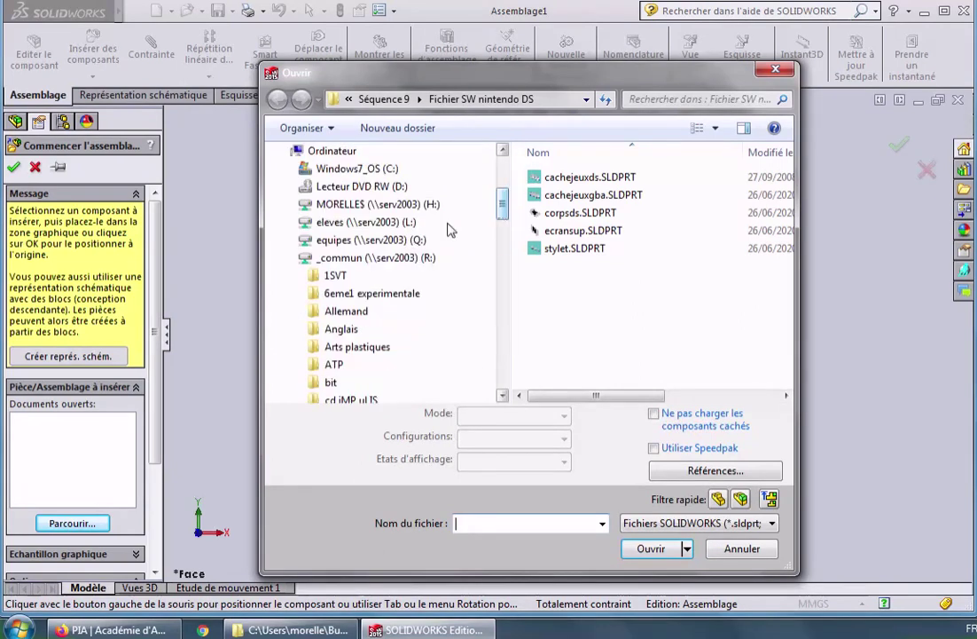
left_click(350, 259)
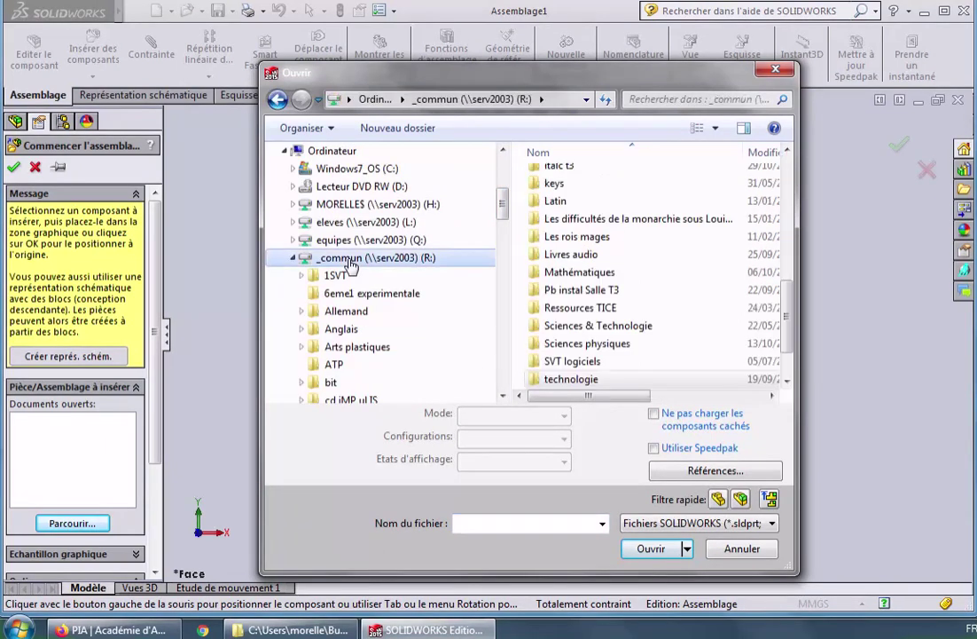
double_click(563, 378)
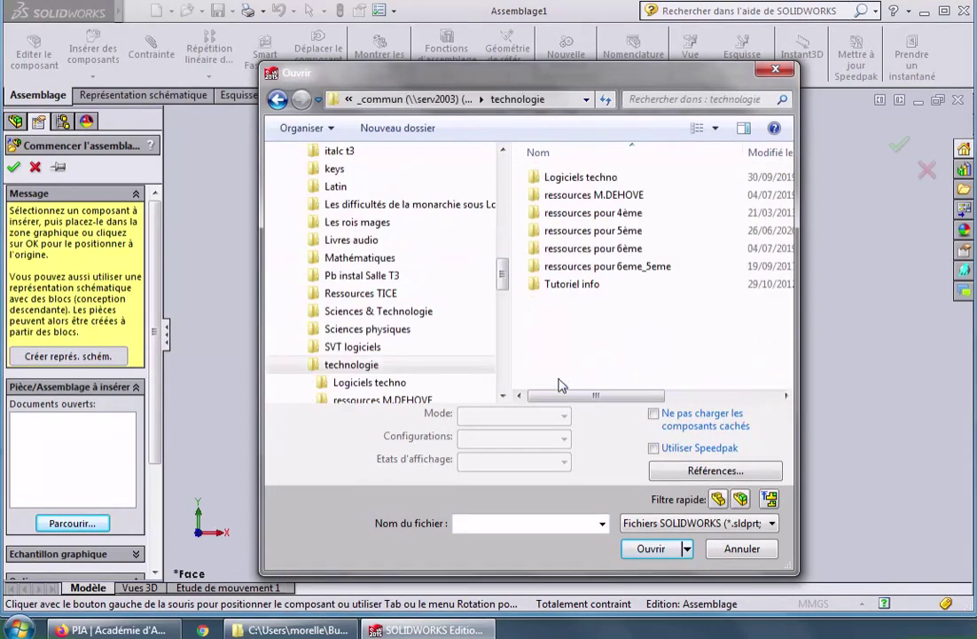
double_click(603, 231)
double_click(565, 321)
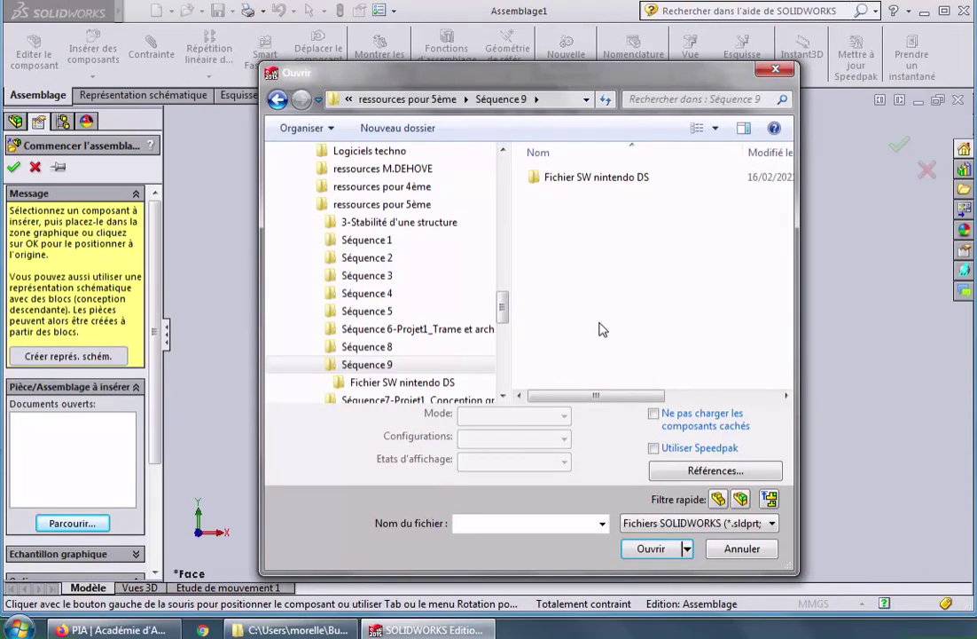
double_click(603, 178)
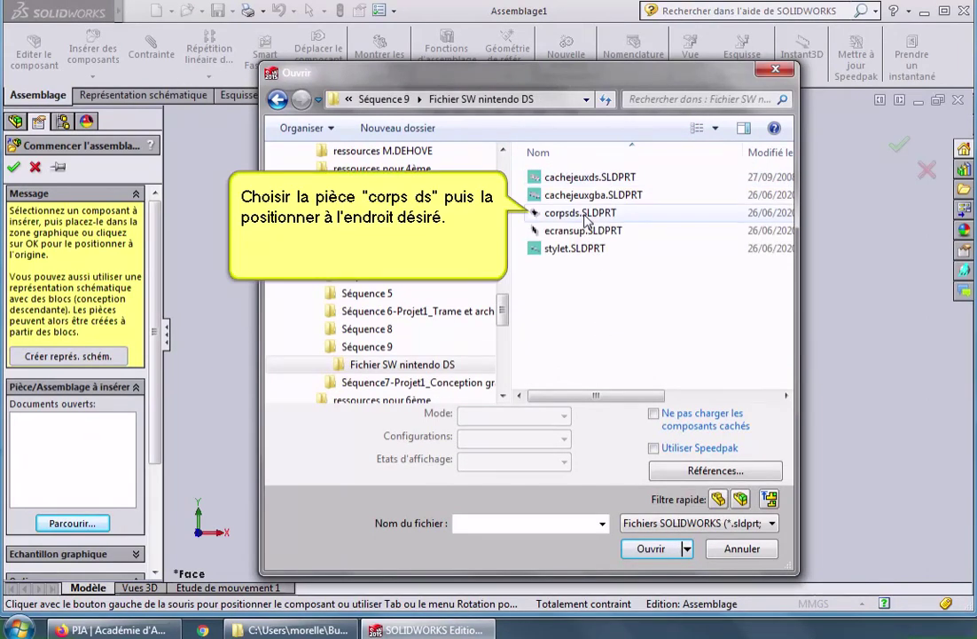
left_click(584, 213)
left_click(650, 522)
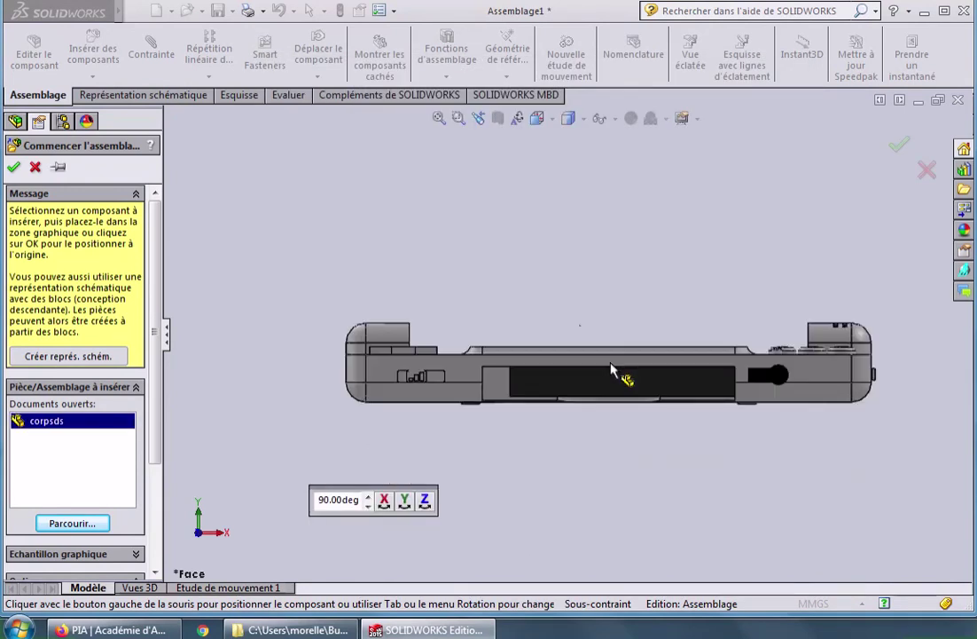
Step: Place corpsds as the fixed first component and rotate to view it from above
left_click(506, 390)
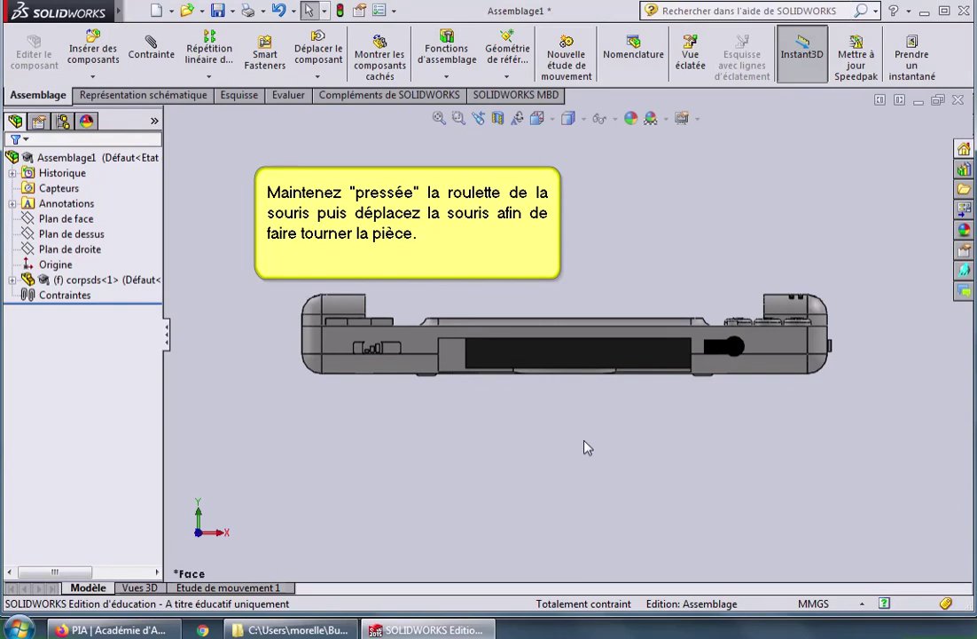
mouse_move(584, 446)
middle_mouse_down()
mouse_move(545, 464)
mouse_move(551, 487)
middle_mouse_up()
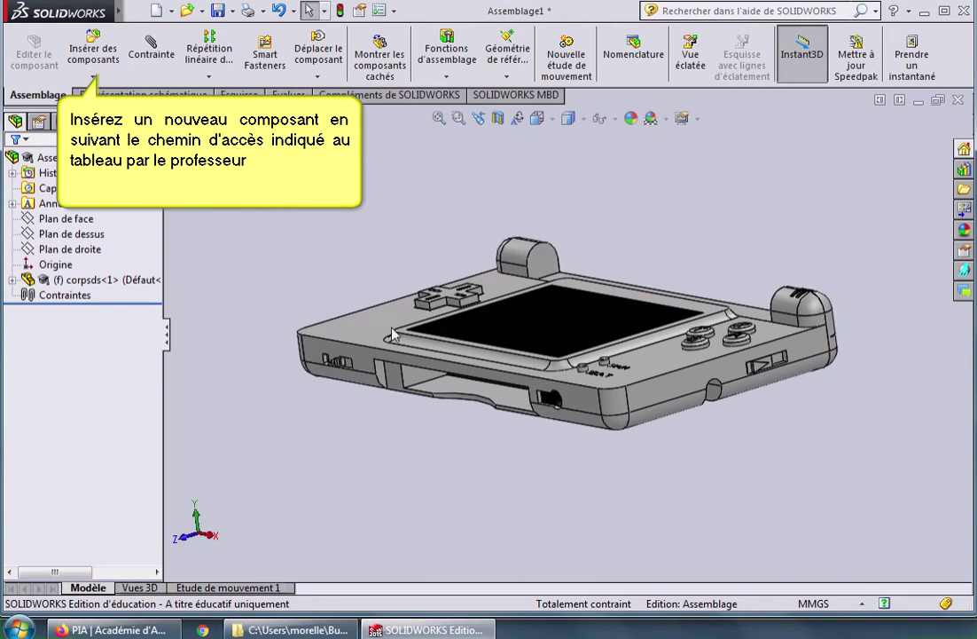
Step: Insert stylet.SLDPRT and place it just below the corpsds body
left_click(104, 55)
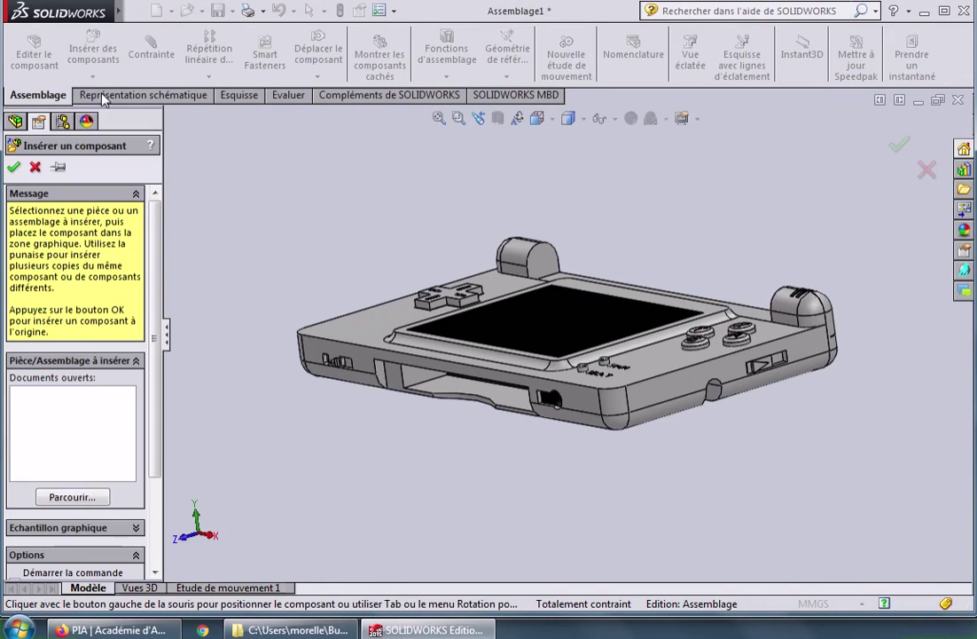
left_click(76, 497)
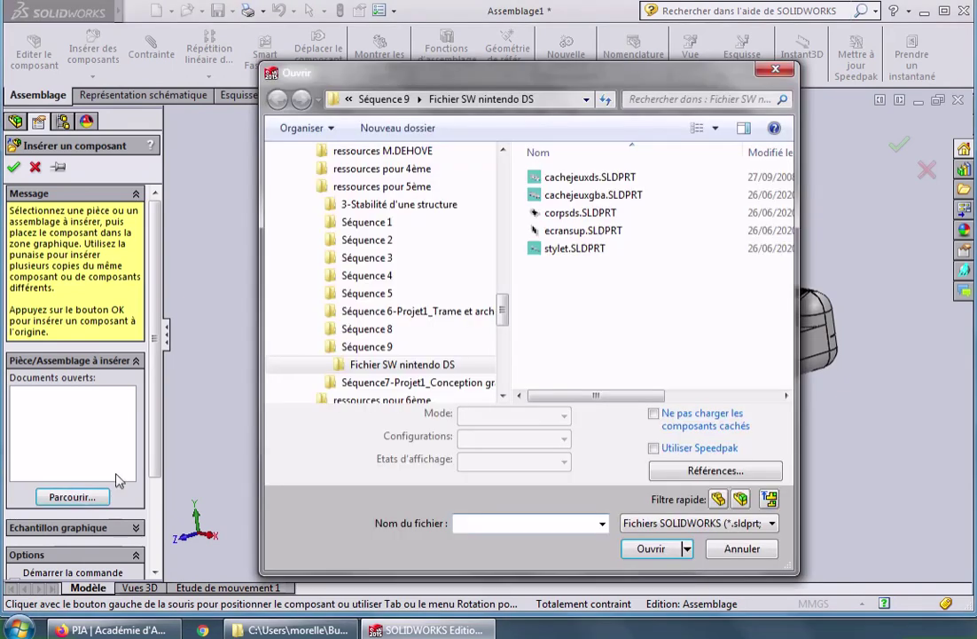
left_click(576, 250)
left_click(659, 524)
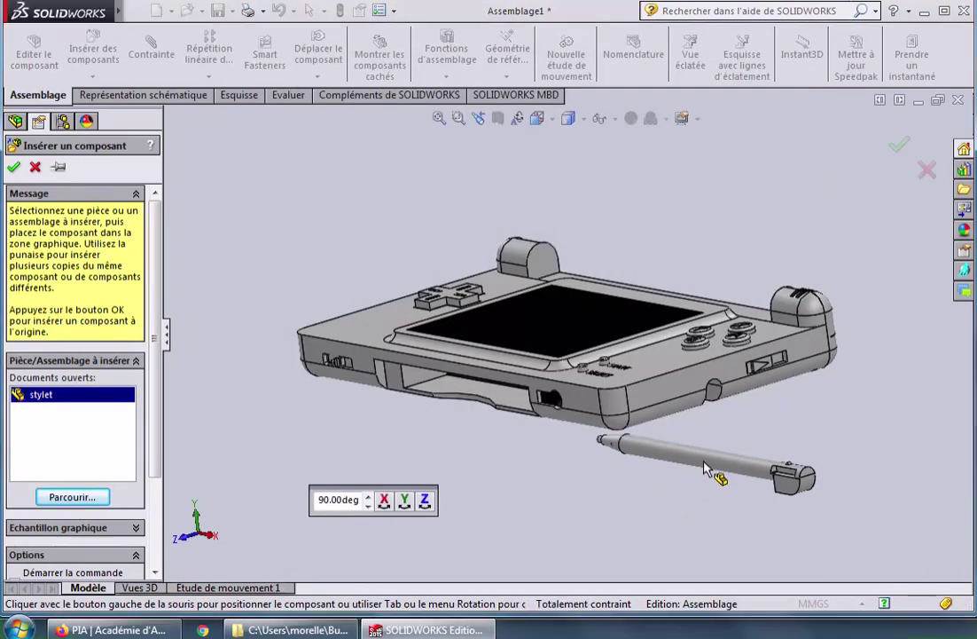
left_click(703, 467)
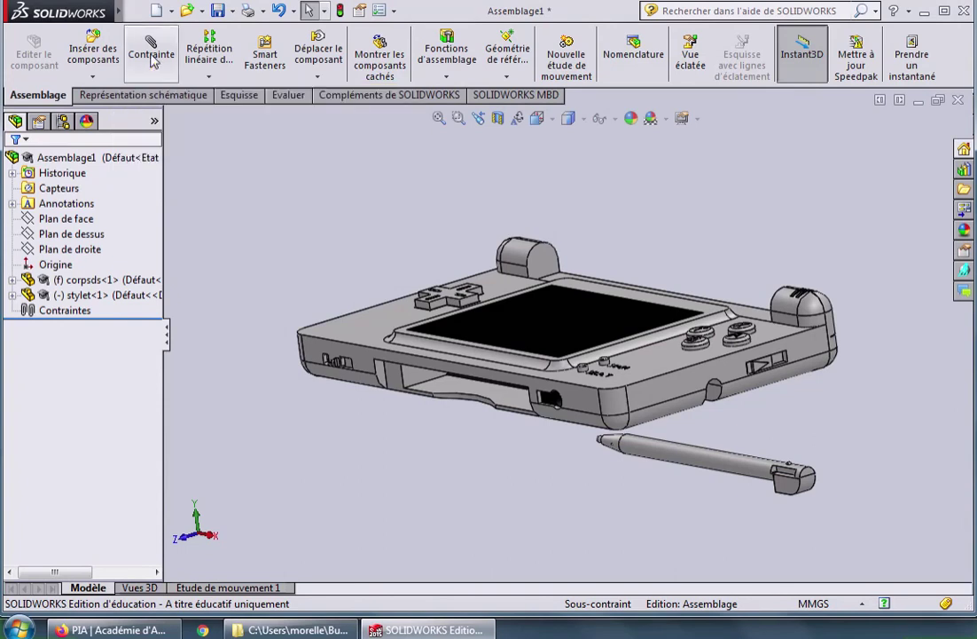
Step: Add a Coaxiale mate between the body's stylus-slot edge and the stylet's round face
left_click(151, 55)
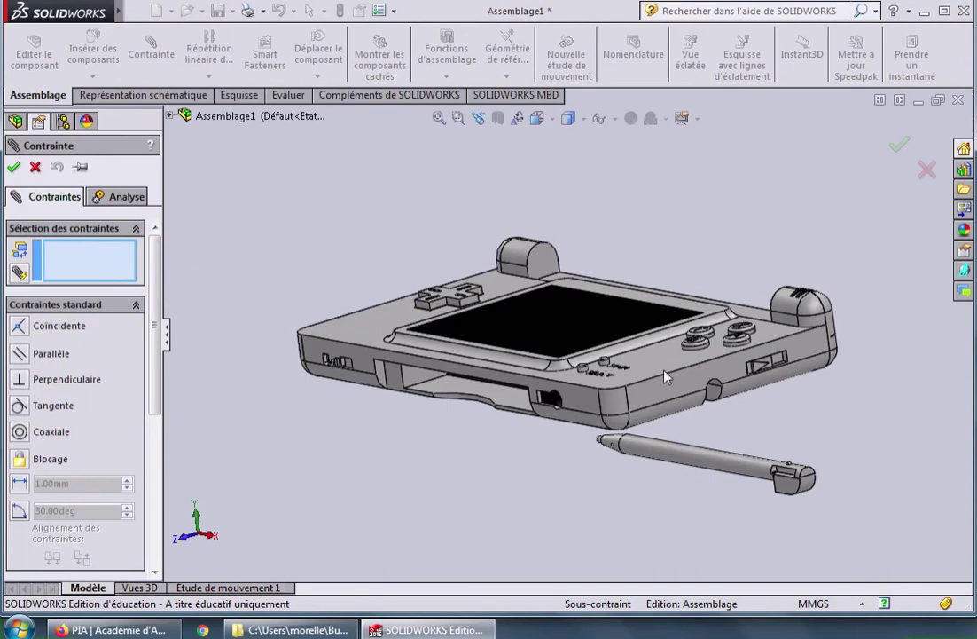
left_click(713, 387)
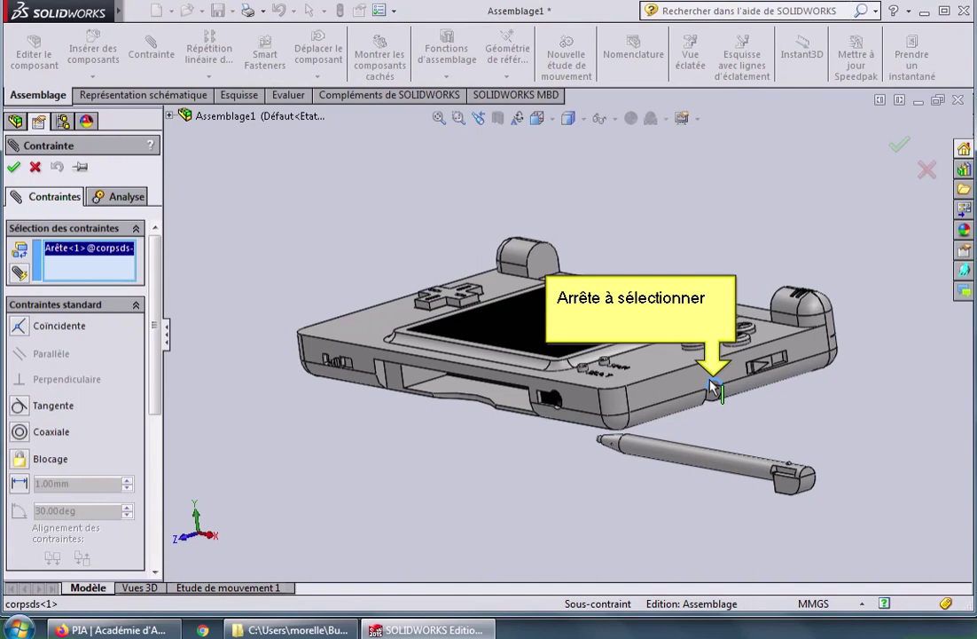
left_click(715, 470)
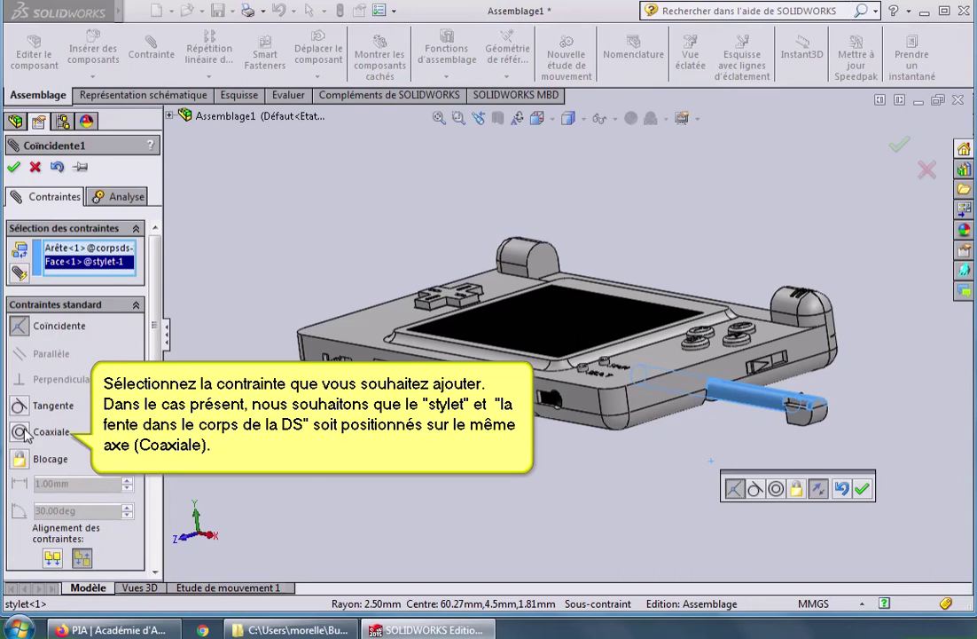
left_click(21, 432)
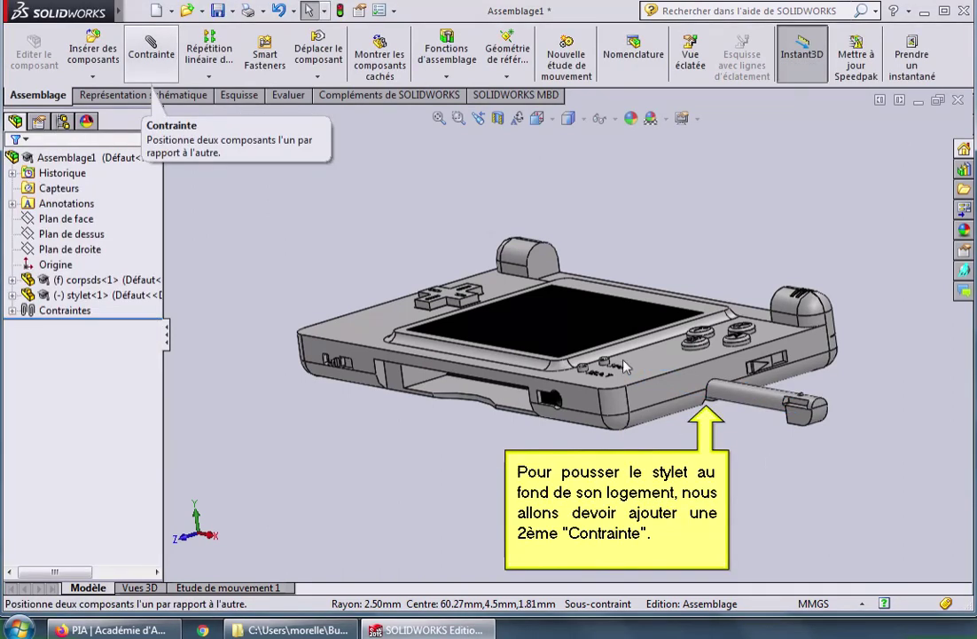
Step: Add a Coïncidente mate between the body's right side face and the stylet's end face
left_click(148, 54)
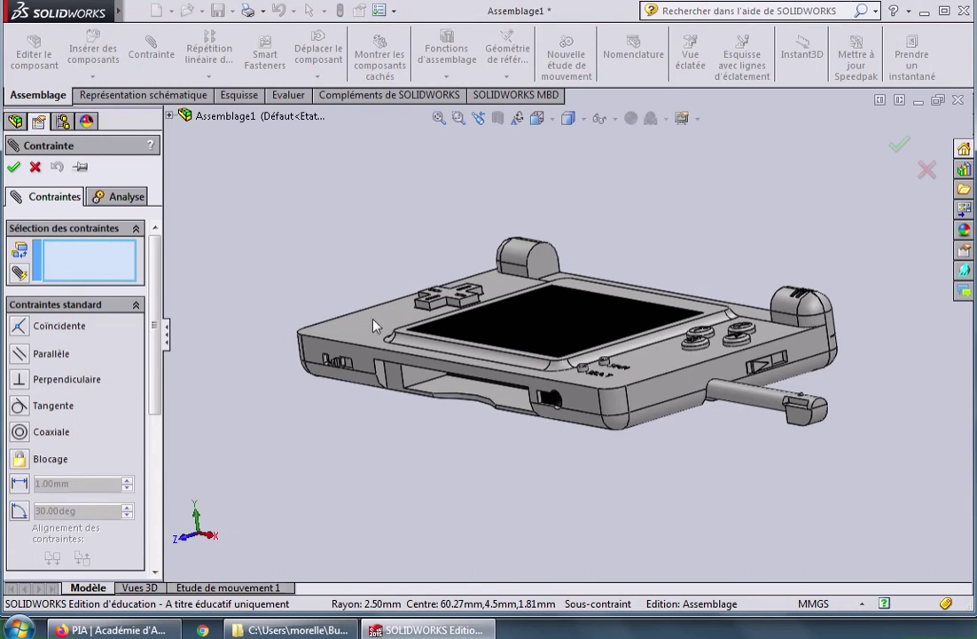
left_click(683, 388)
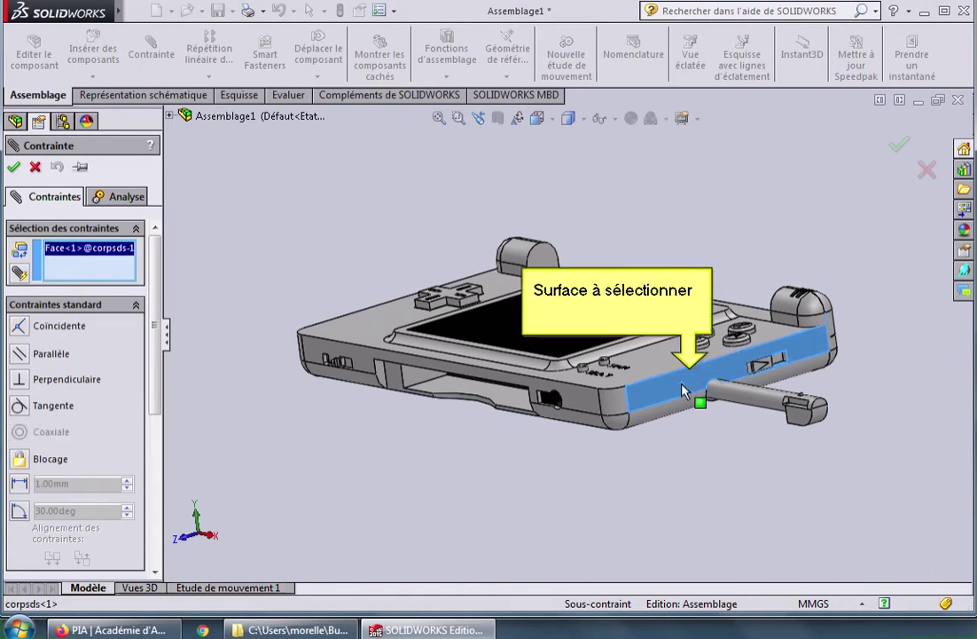
left_click(823, 407)
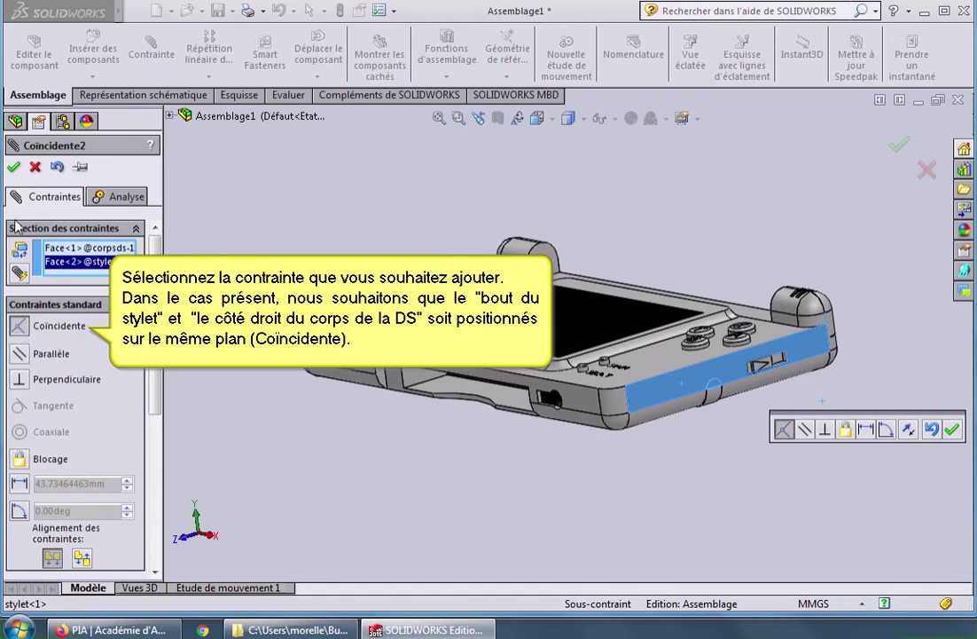
left_click(13, 167)
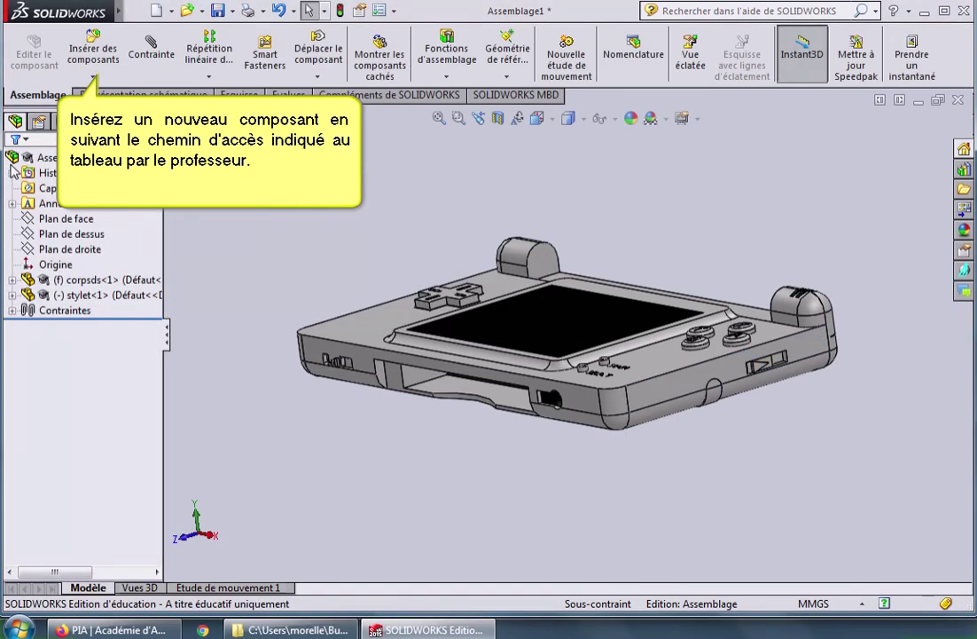
Step: Insert ecransup.SLDPRT and place it floating above the console body
left_click(97, 60)
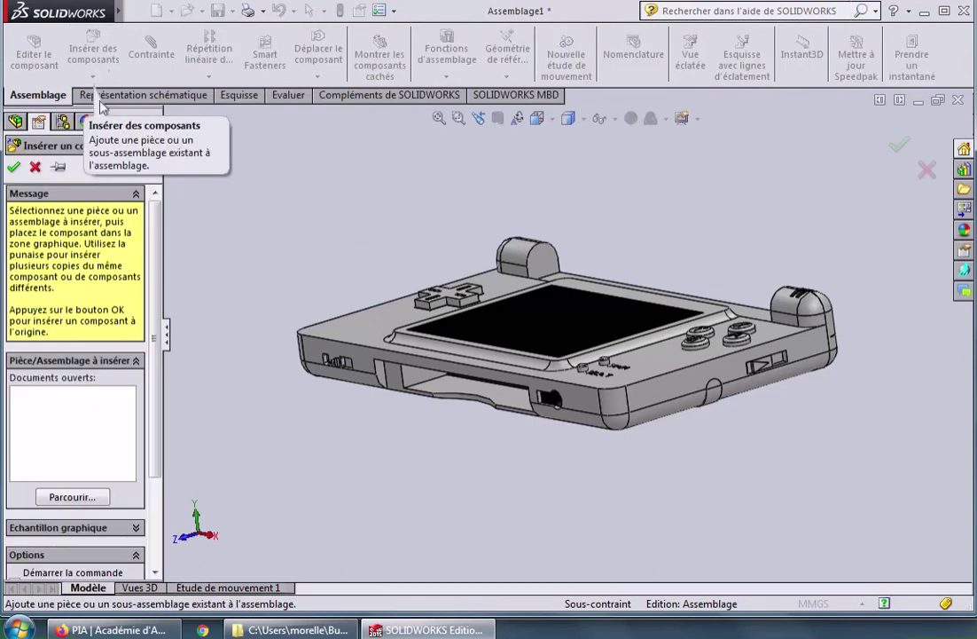
left_click(84, 495)
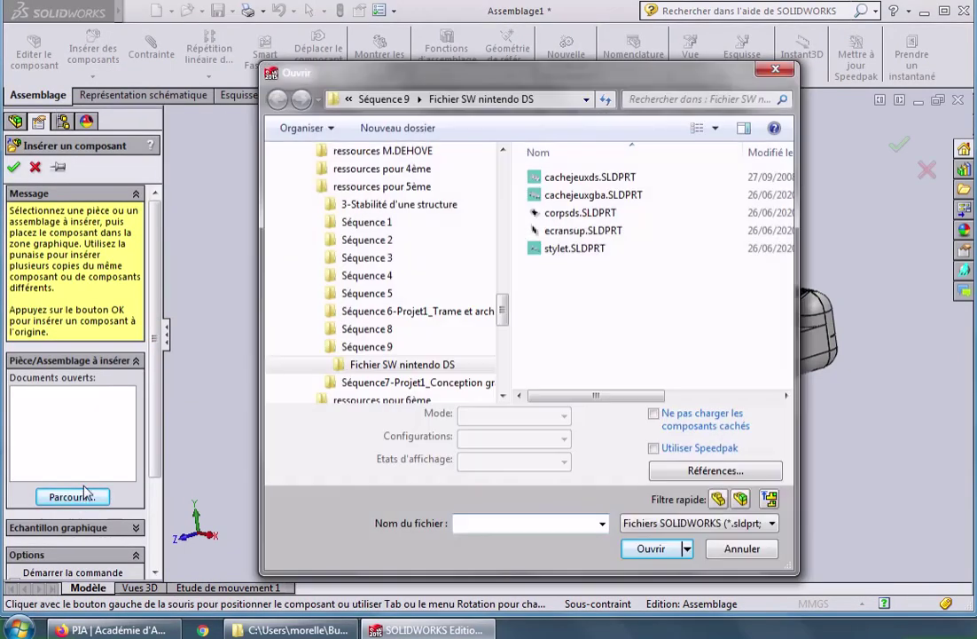
left_click(603, 233)
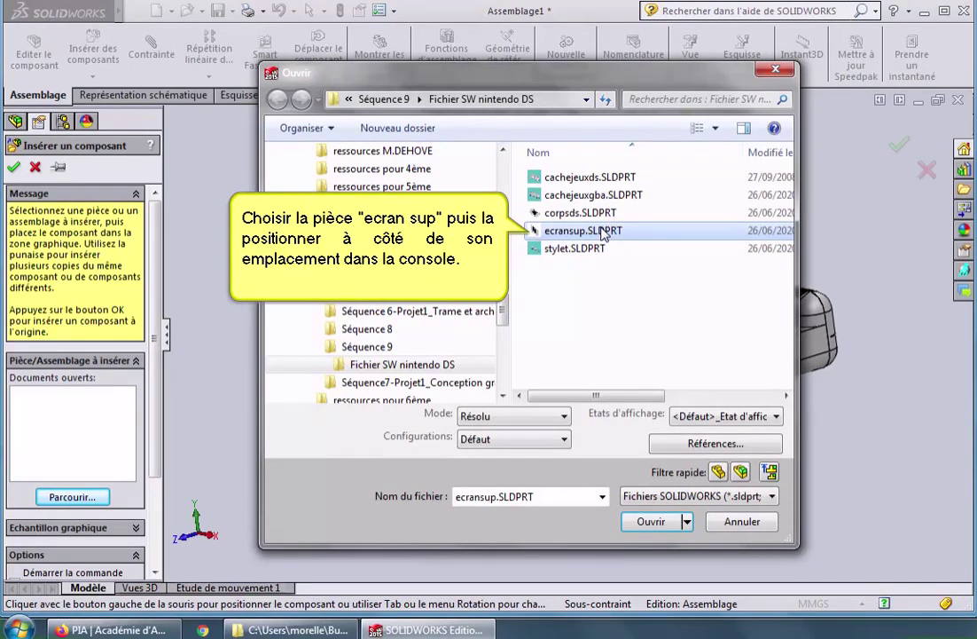
left_click(651, 521)
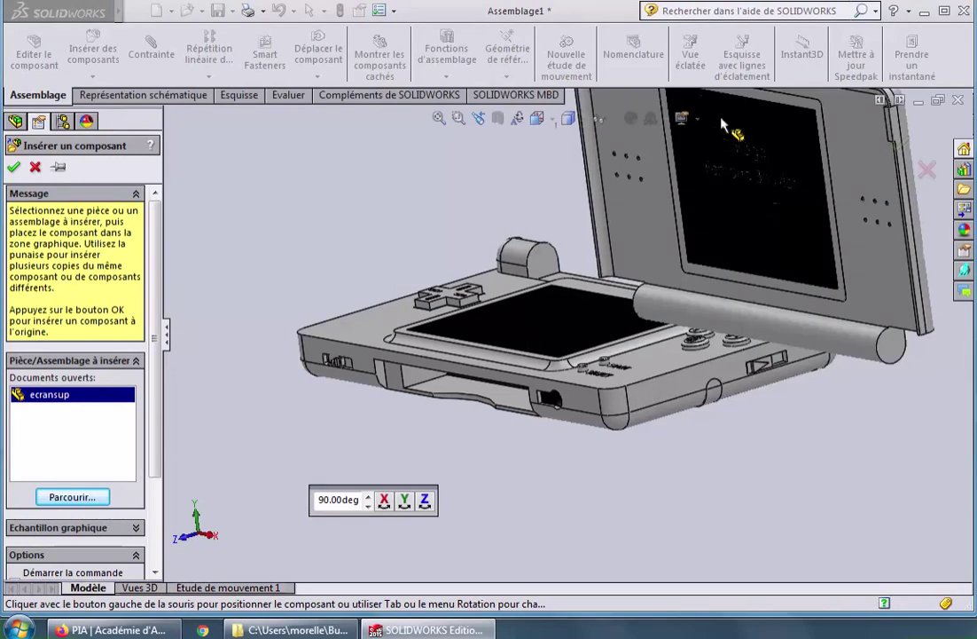
left_click(721, 124)
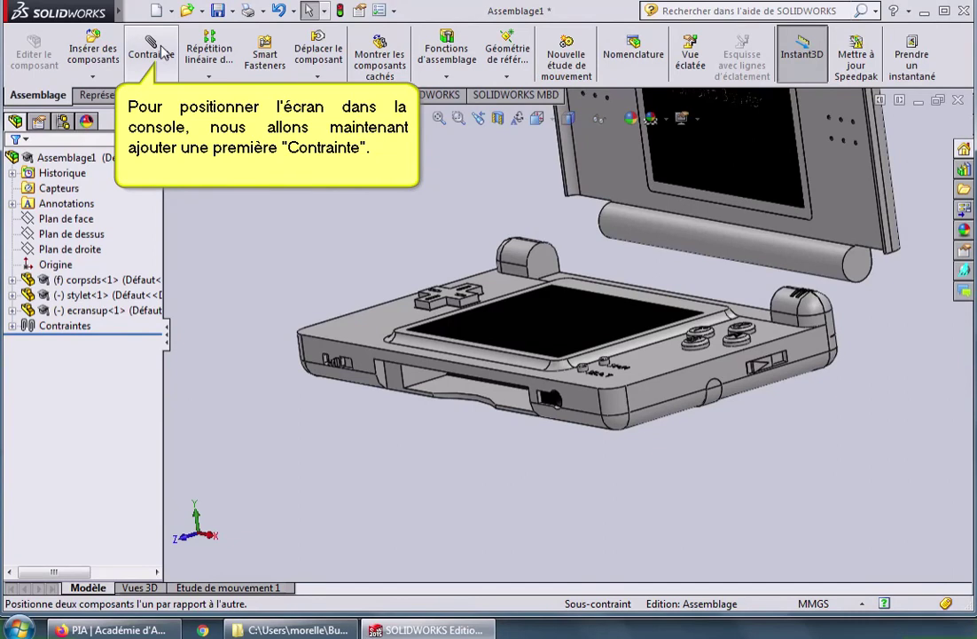
Step: Add a Coïncidente mate between the body's left hinge knuckle face and the ecransup hinge end face
left_click(164, 51)
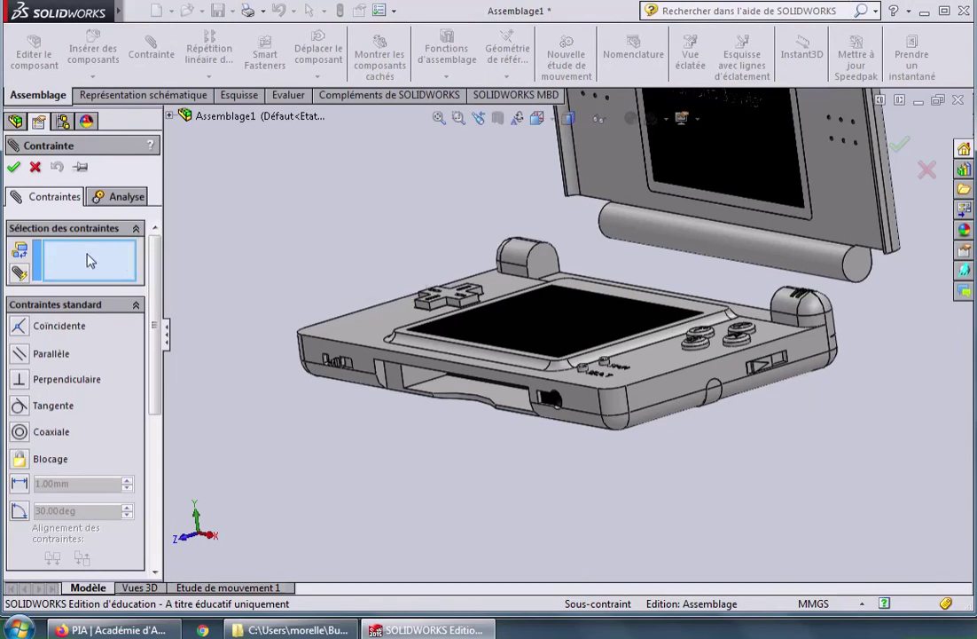
left_click(543, 265)
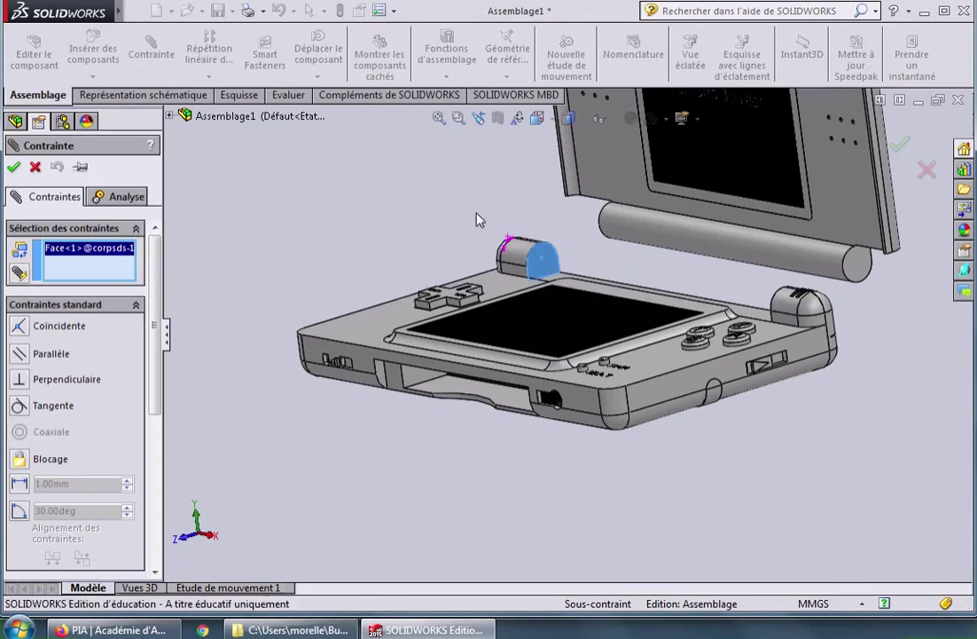
mouse_move(478, 218)
middle_mouse_down()
mouse_move(543, 218)
mouse_move(617, 256)
mouse_move(479, 197)
middle_mouse_up()
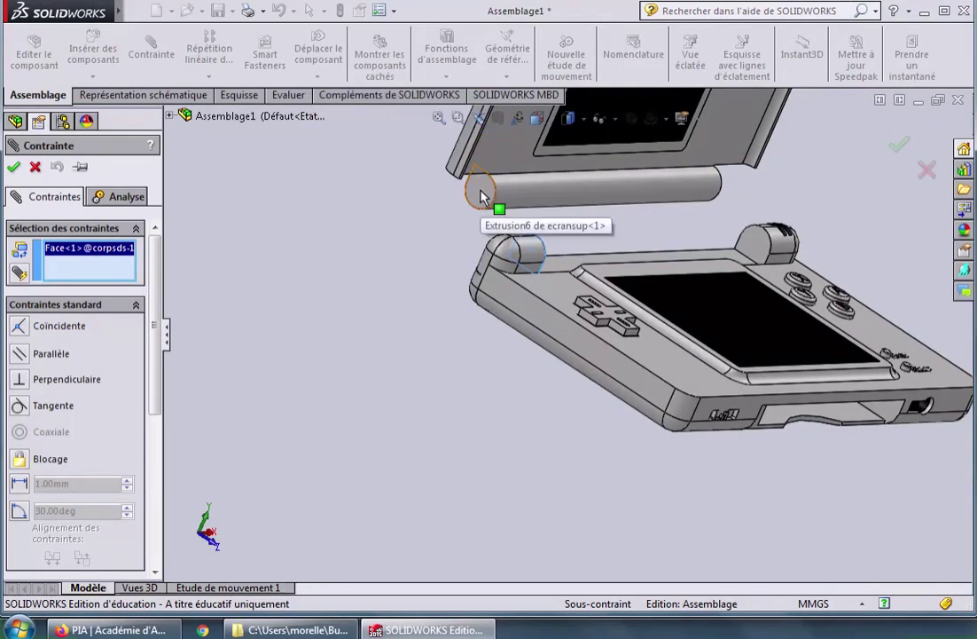
left_click(479, 197)
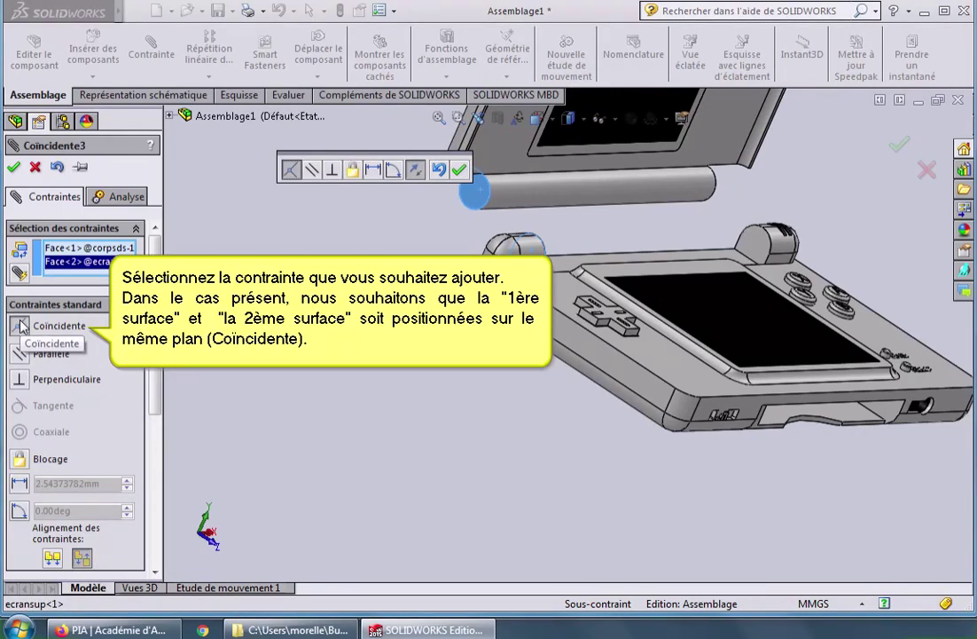
left_click(15, 167)
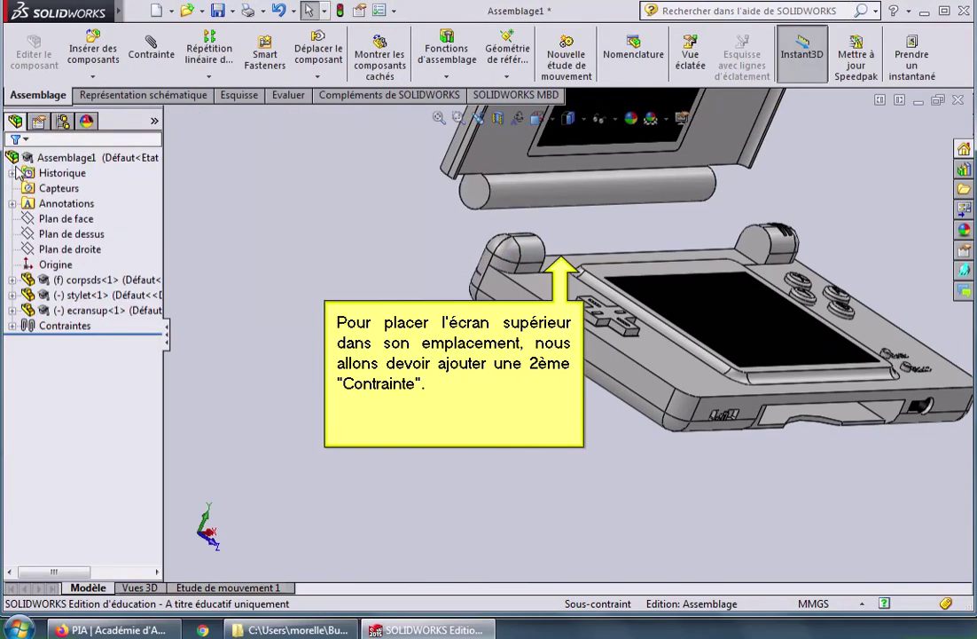
Step: Add a Coaxiale mate between the body's rounded hinge face and the ecransup hinge cylinder
left_click(153, 50)
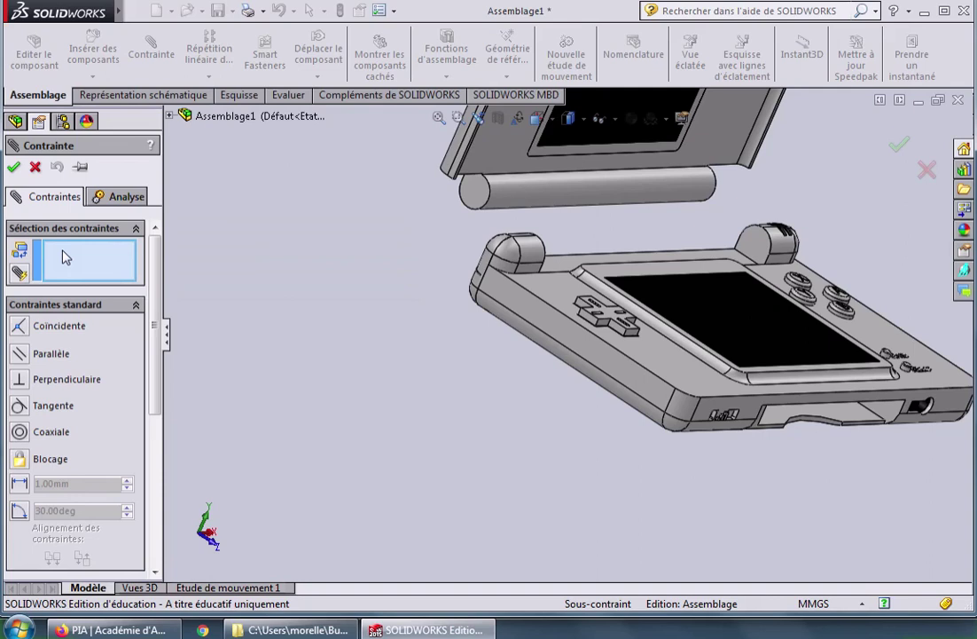
left_click(532, 247)
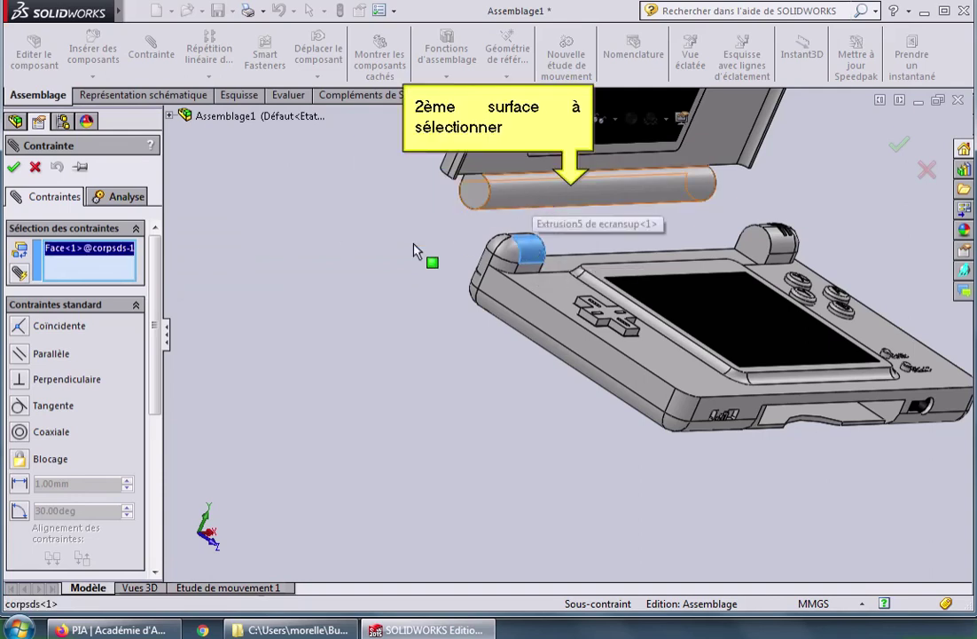
left_click(22, 432)
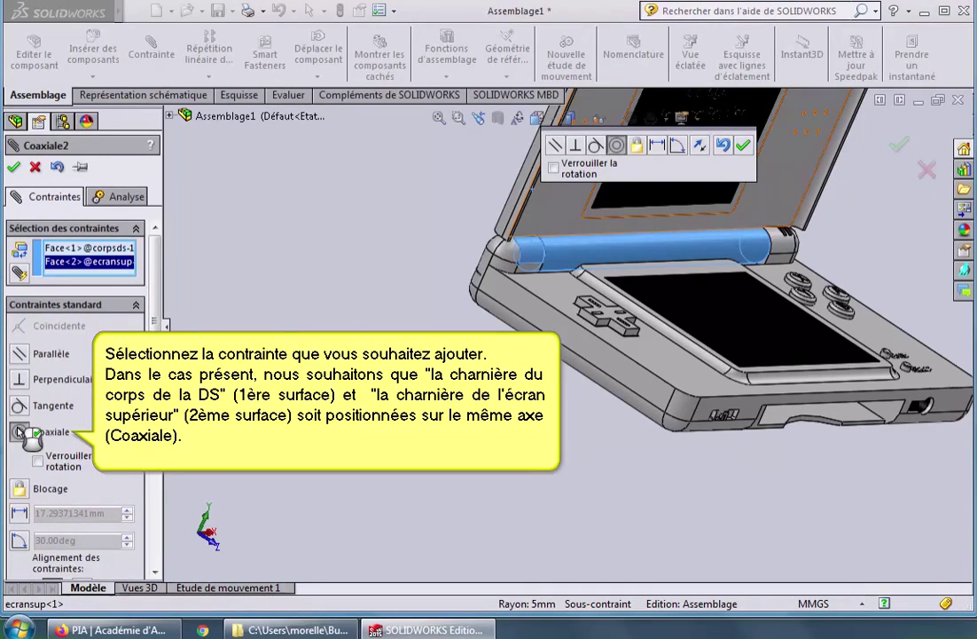
left_click(15, 166)
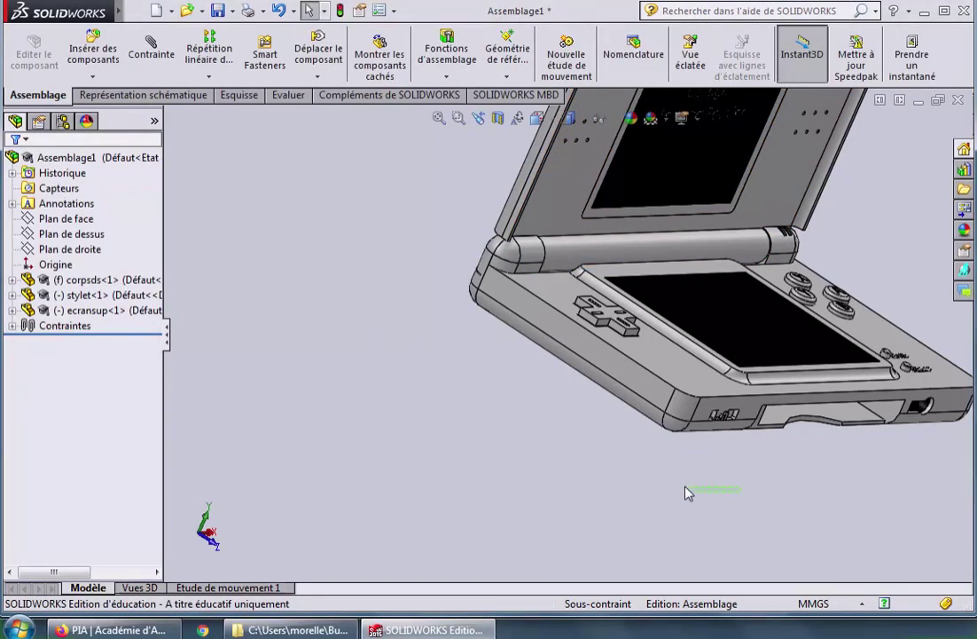
Step: Zoom, pan and rotate the view to show the console from below, centred on its back slot edge
scroll(720, 491, "down", 3)
middle_click_drag(721, 491, 565, 455)
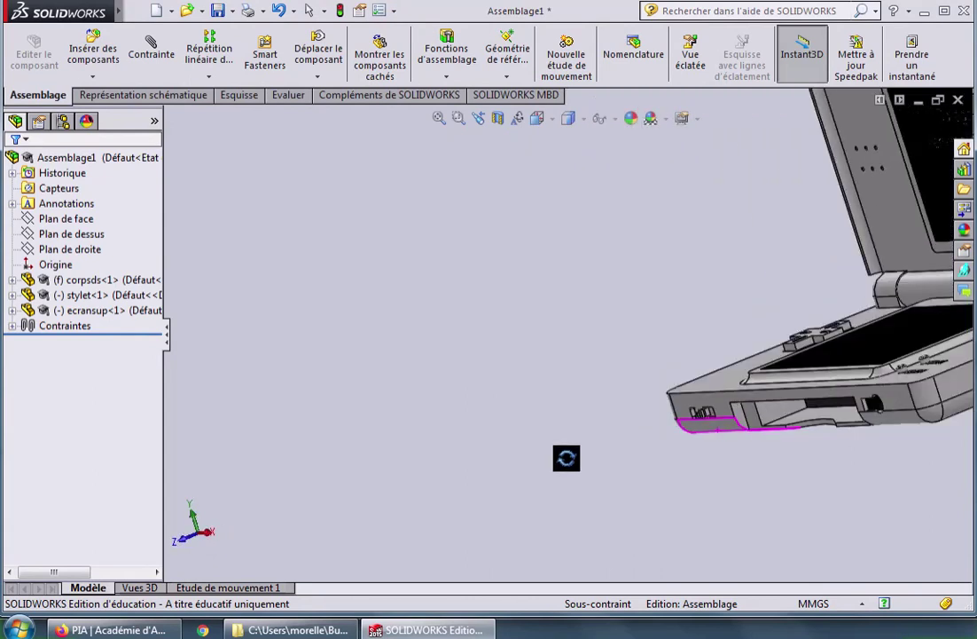
right_click(535, 227)
left_click(572, 240)
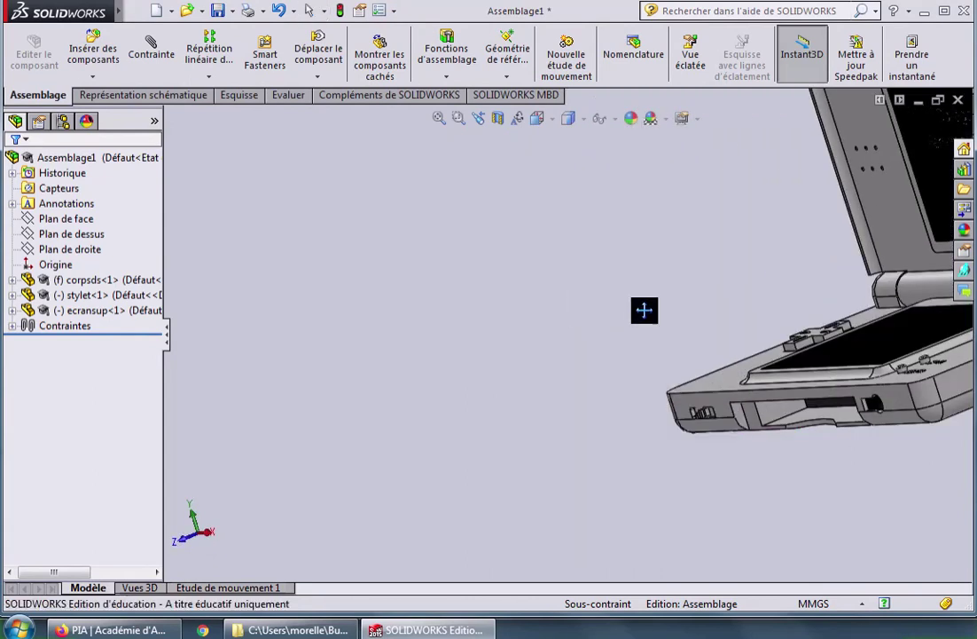
mouse_move(644, 310)
left_mouse_down()
mouse_move(551, 311)
mouse_move(327, 285)
left_mouse_up()
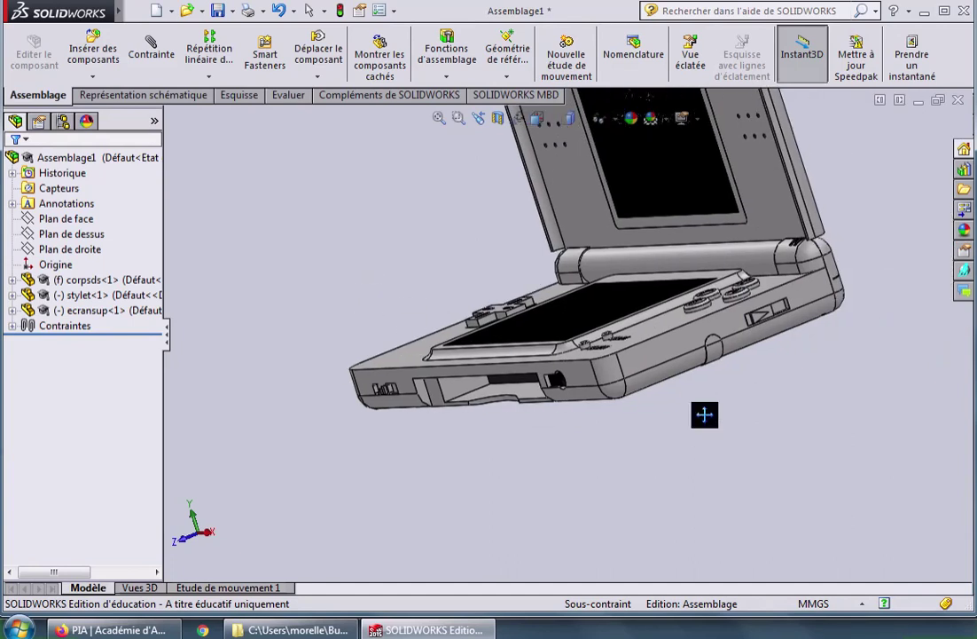
right_click(624, 460)
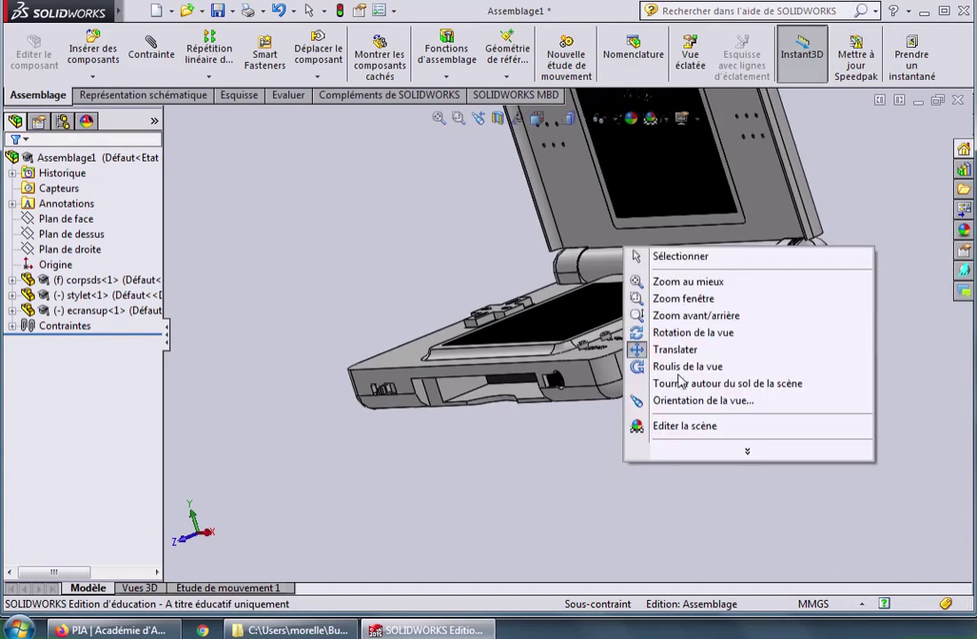
left_click(708, 337)
mouse_move(754, 382)
left_mouse_down()
mouse_move(810, 432)
mouse_move(716, 437)
mouse_move(712, 446)
left_mouse_up()
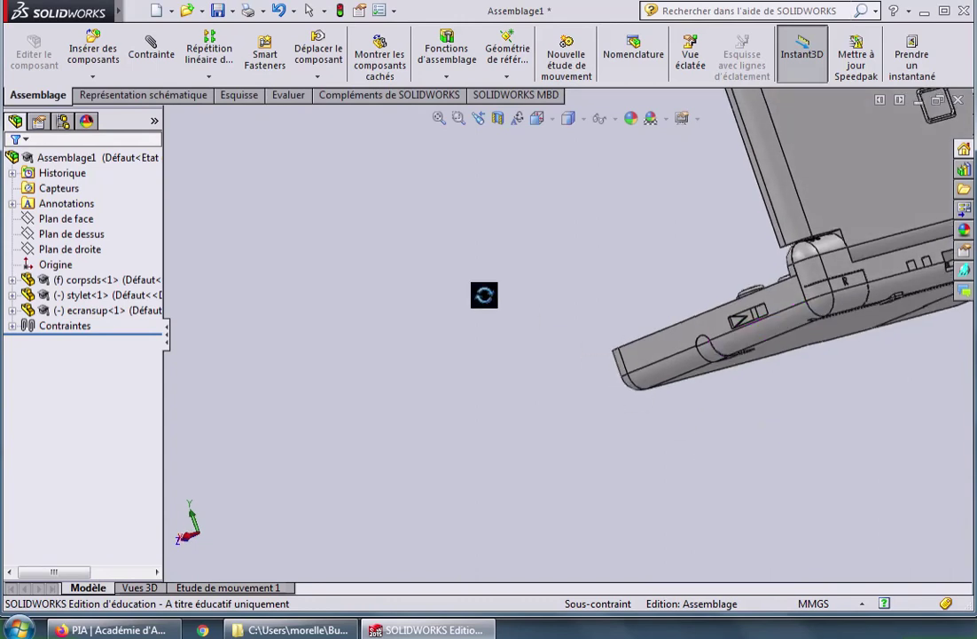
right_click(472, 290)
left_click(528, 393)
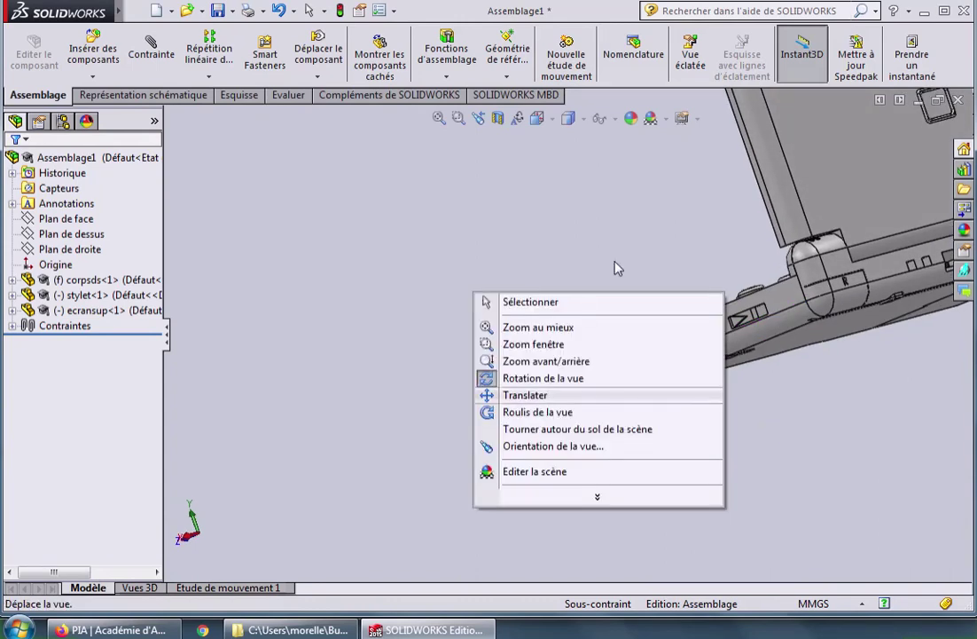
mouse_move(627, 273)
left_mouse_down()
mouse_move(578, 290)
mouse_move(380, 312)
left_mouse_up()
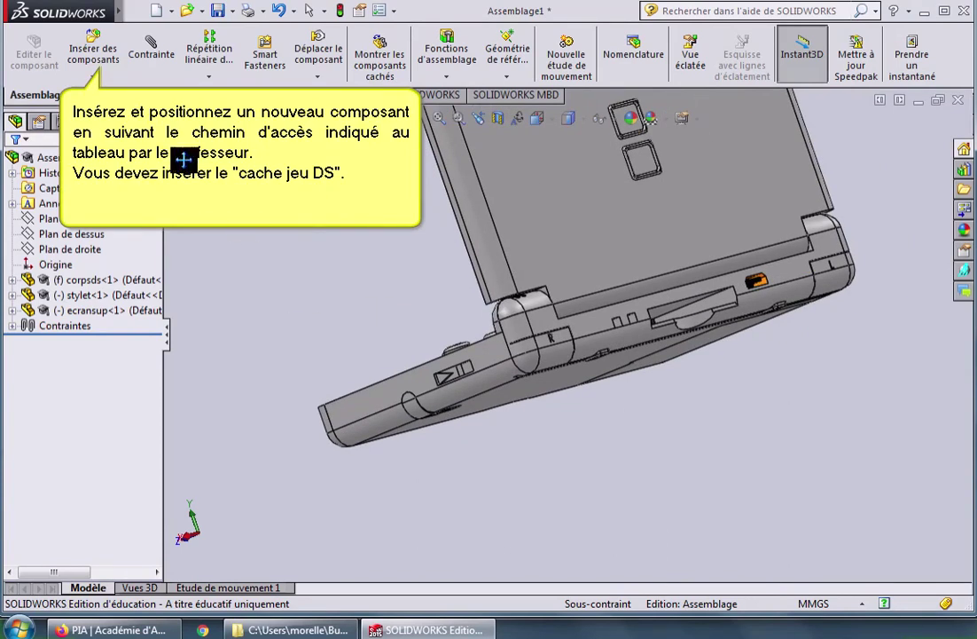
Step: Insert cachejeuxds.SLDPRT into the assembly and drop it beside the console
left_click(83, 51)
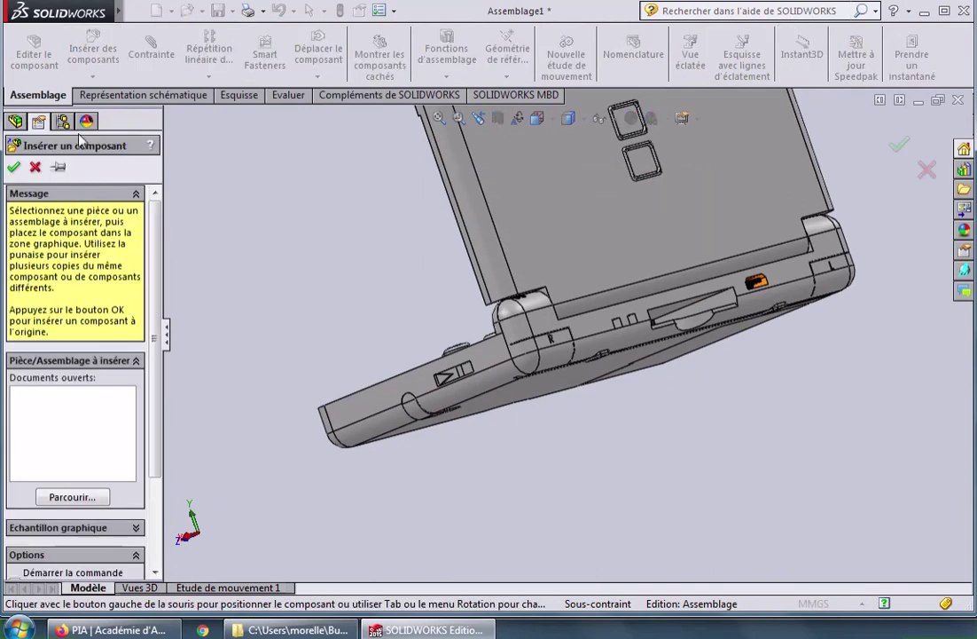
left_click(71, 497)
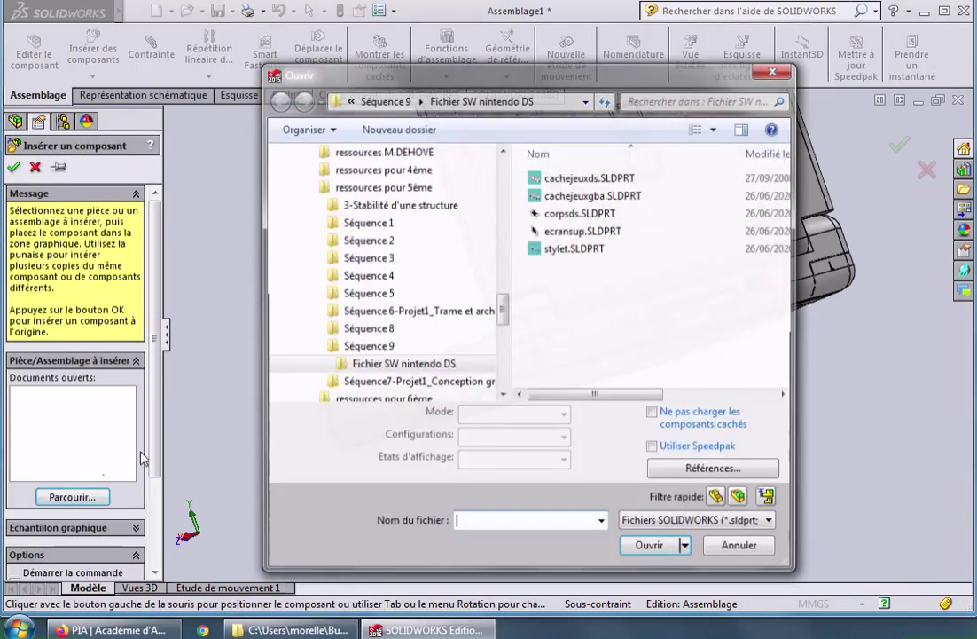
left_click(550, 178)
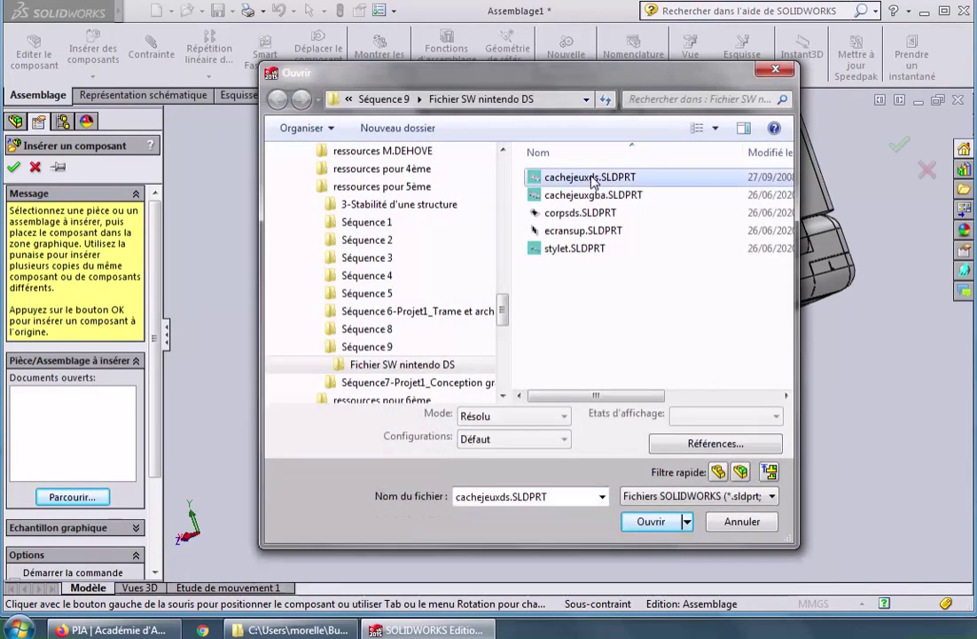
left_click(650, 521)
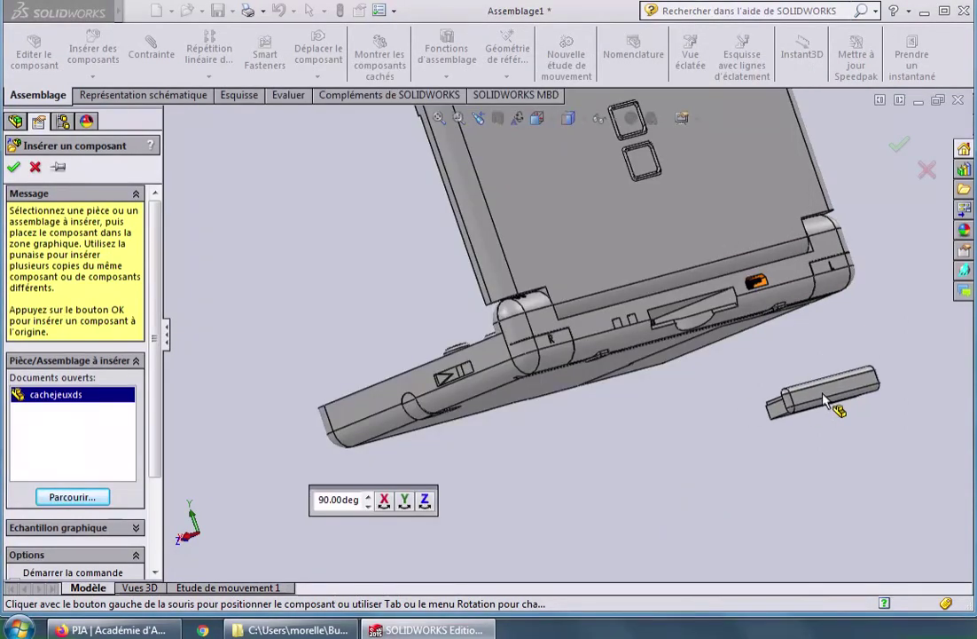
left_click(823, 399)
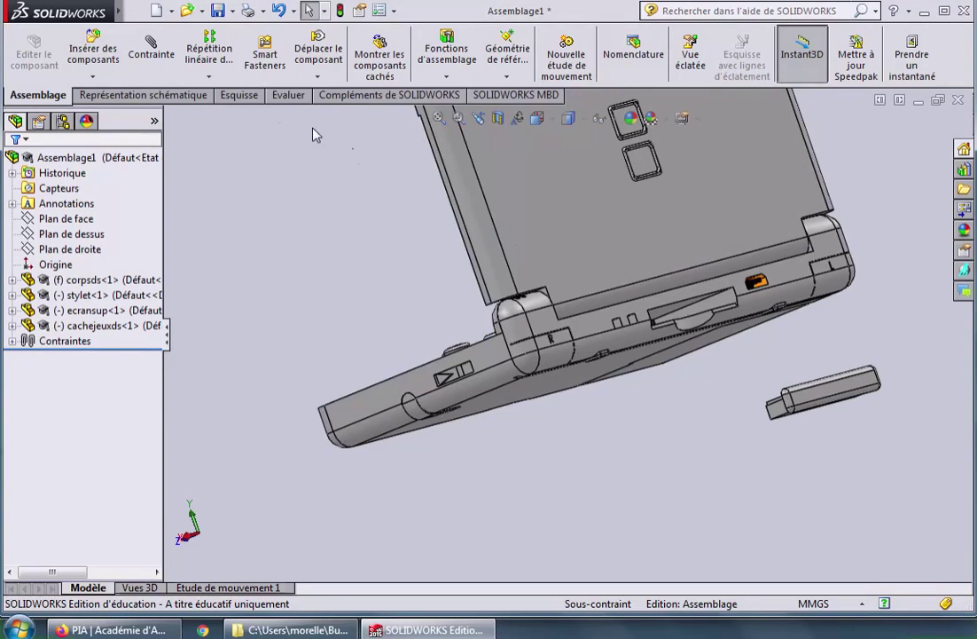
Step: Mate a cachejeuxds cover edge coincident with the DS slot-opening edge on the body
left_click(156, 49)
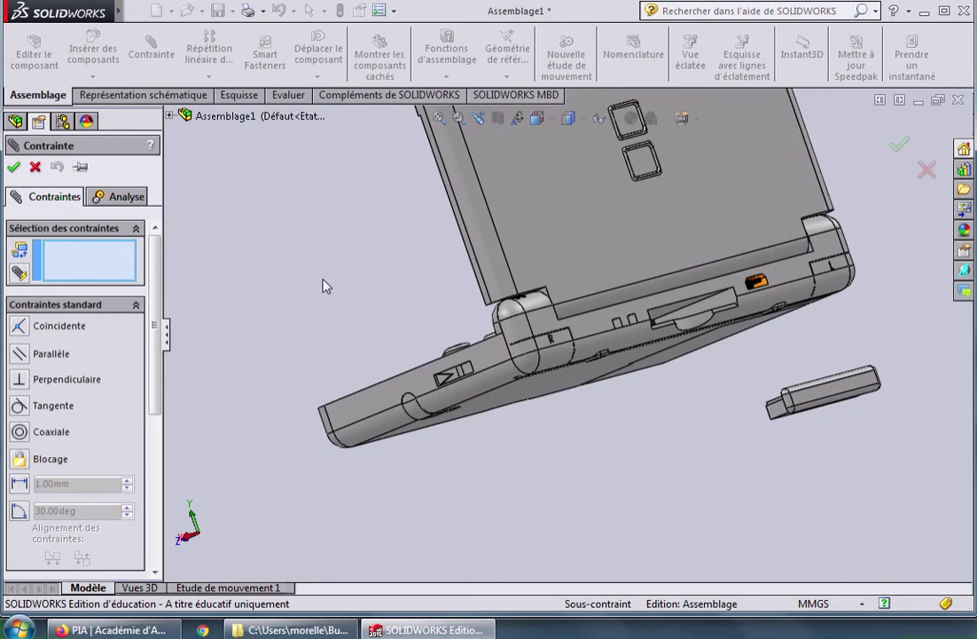
left_click(679, 307)
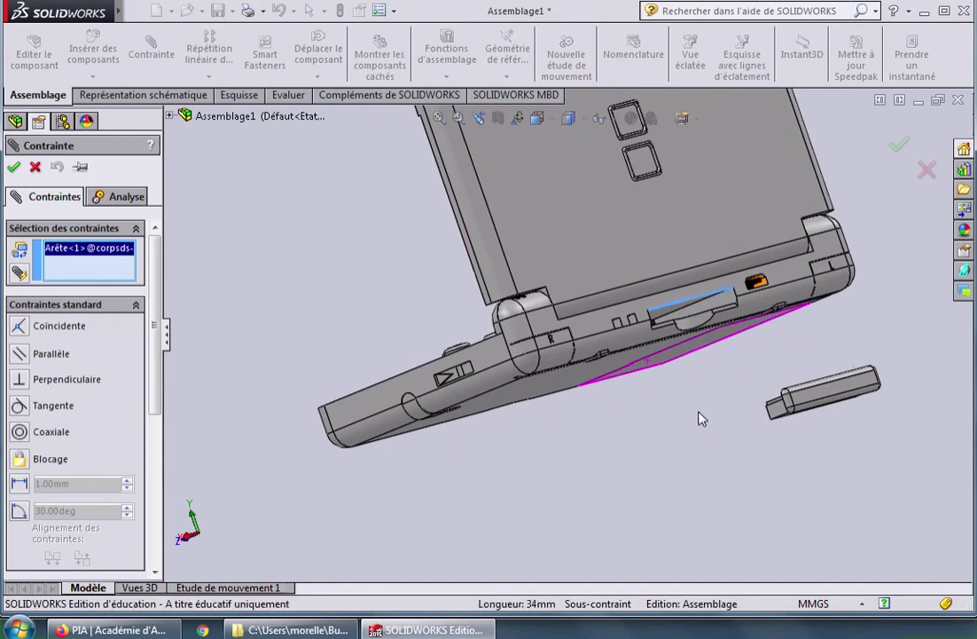
mouse_move(698, 417)
middle_mouse_down()
mouse_move(781, 408)
mouse_move(806, 377)
mouse_move(808, 386)
middle_mouse_up()
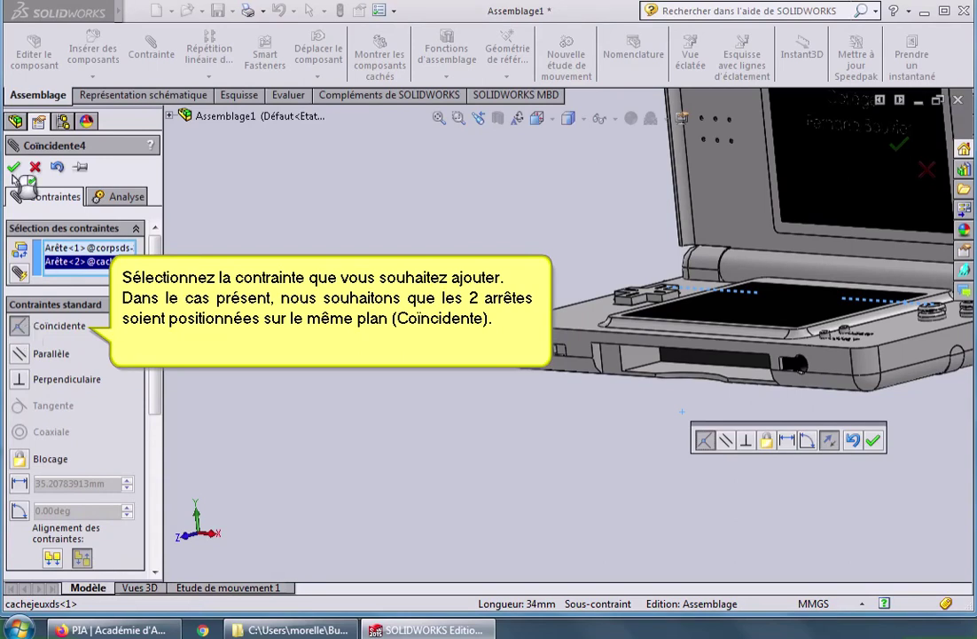
key("Return")
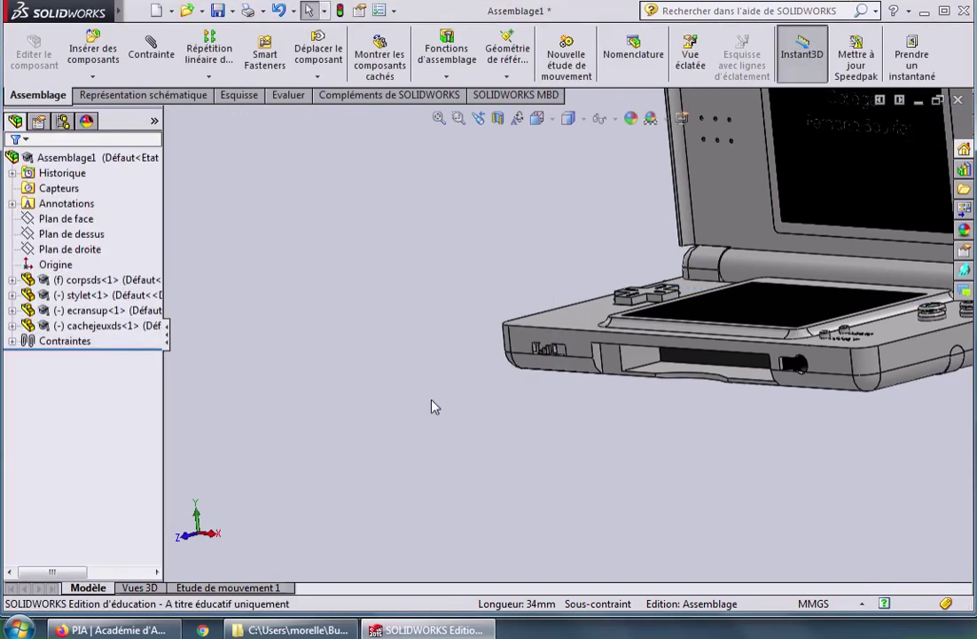
mouse_move(502, 447)
middle_mouse_down()
mouse_move(413, 445)
mouse_move(335, 472)
mouse_move(321, 421)
middle_mouse_up()
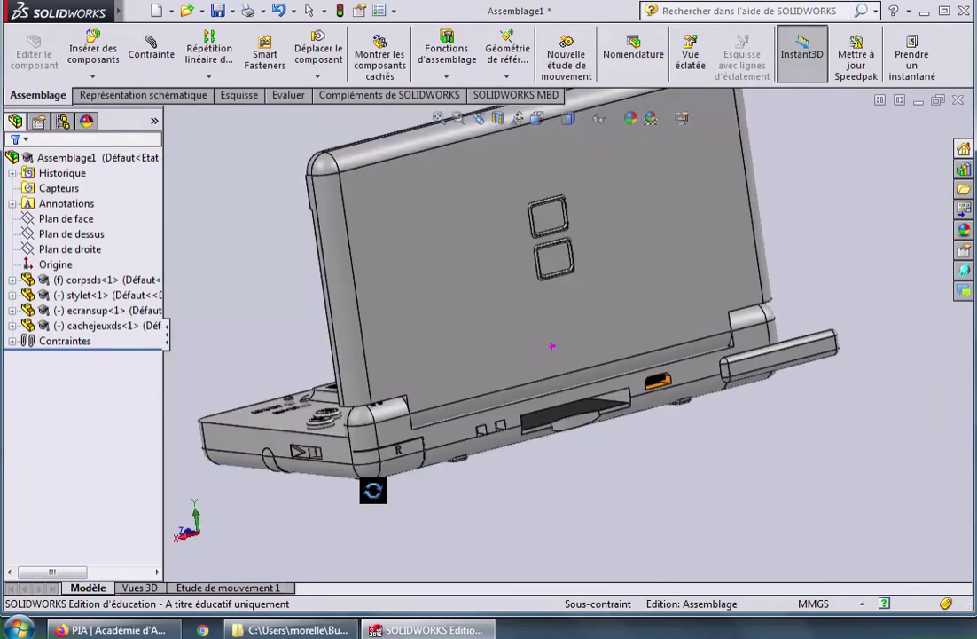
Step: Add coincident mate Coïncidente5 between another body edge and the DS slot cover's edge
left_click(160, 57)
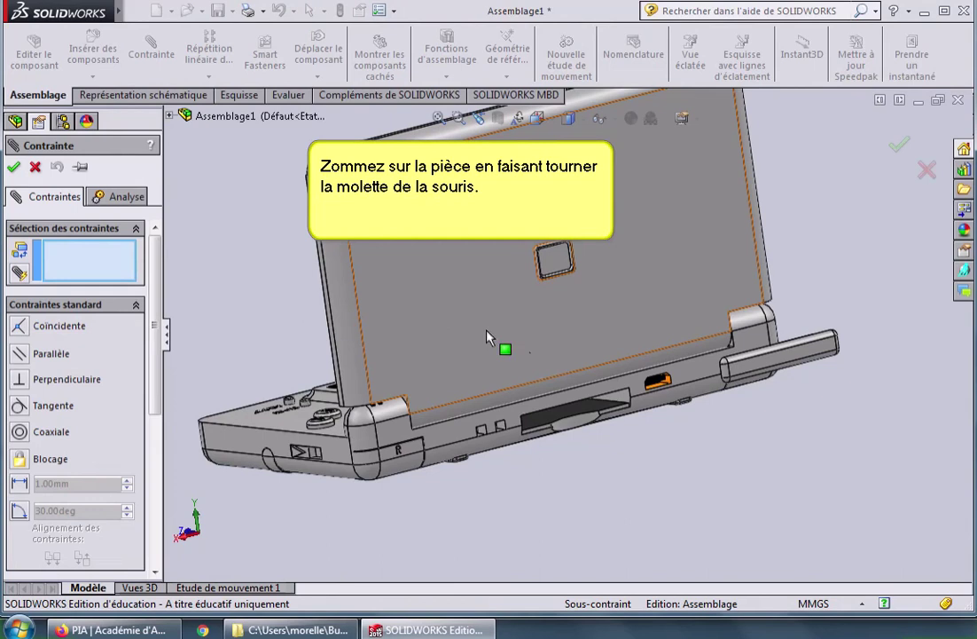
scroll(705, 448, "down", 3)
scroll(705, 446, "down", 1)
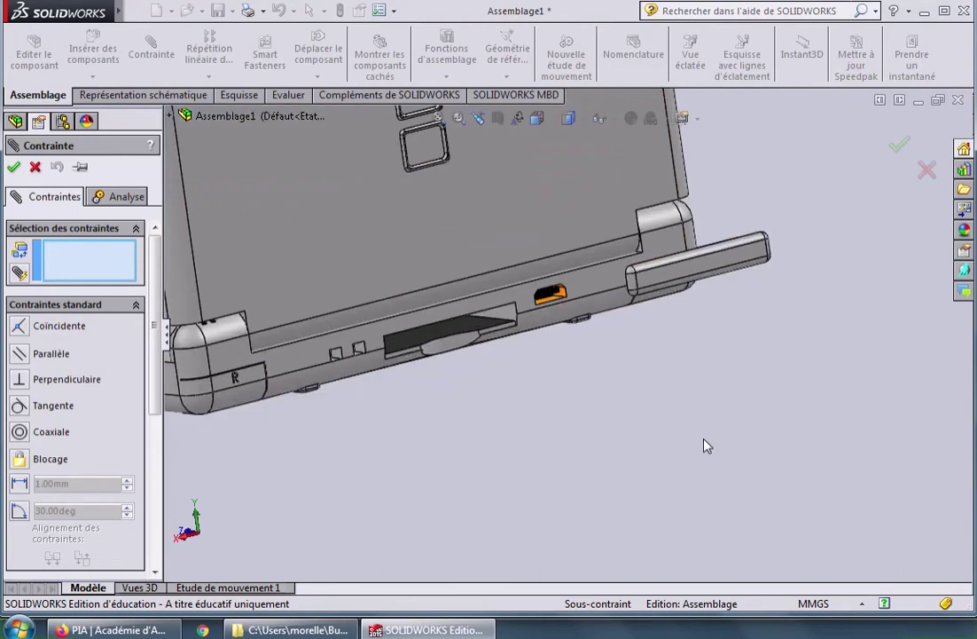
scroll(497, 342, "down", 1)
scroll(497, 343, "down", 1)
scroll(498, 342, "down", 1)
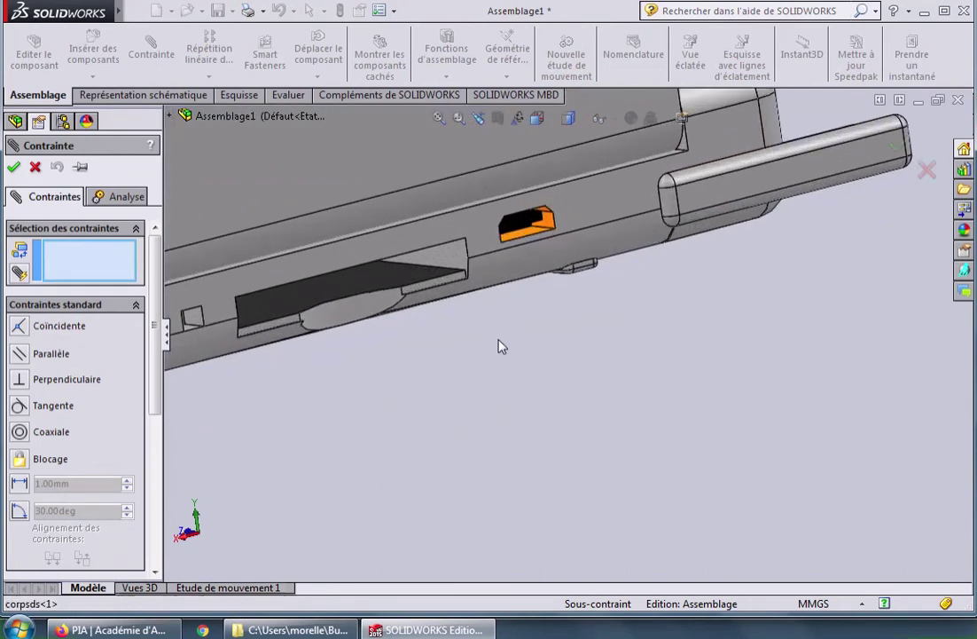
left_click(468, 257)
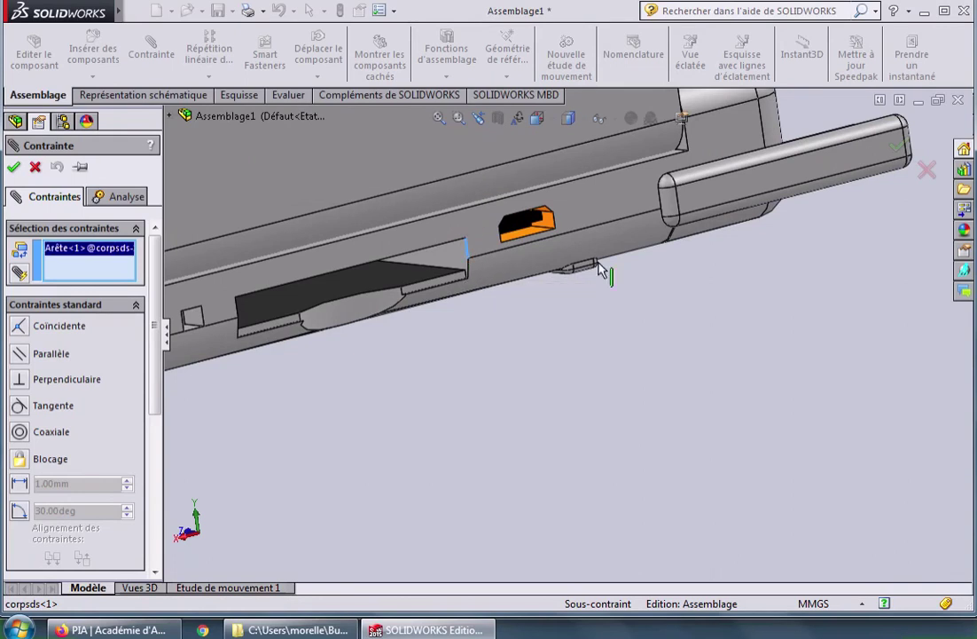
mouse_move(816, 277)
middle_mouse_down()
mouse_move(628, 399)
mouse_move(639, 408)
middle_mouse_up()
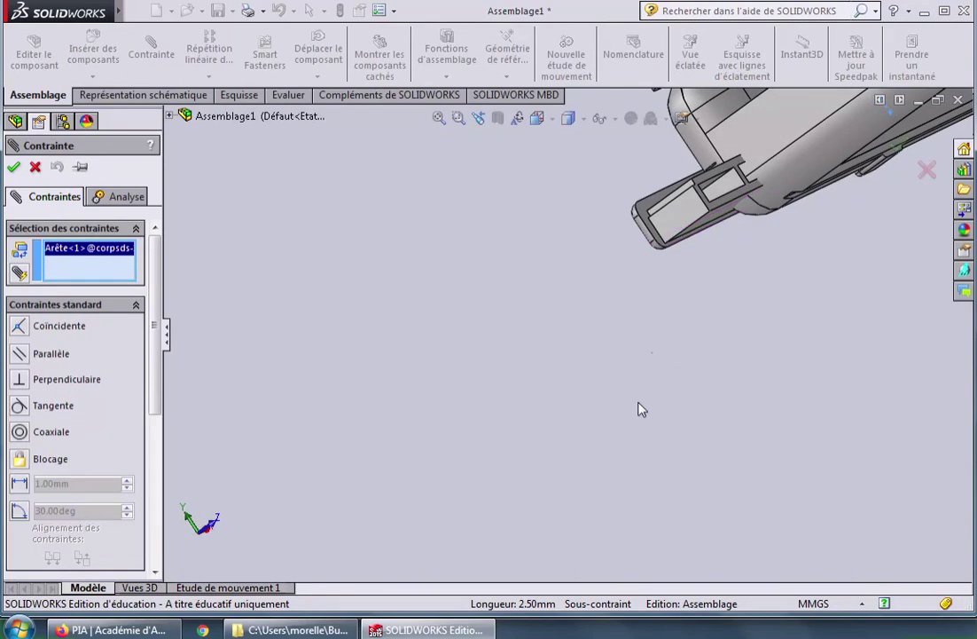
left_click(663, 242)
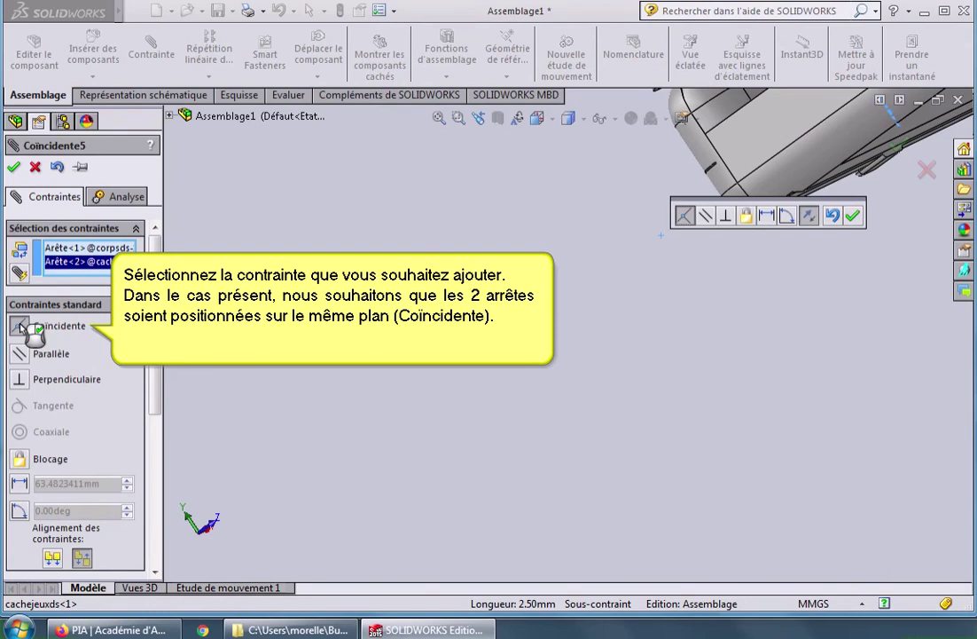
left_click(14, 166)
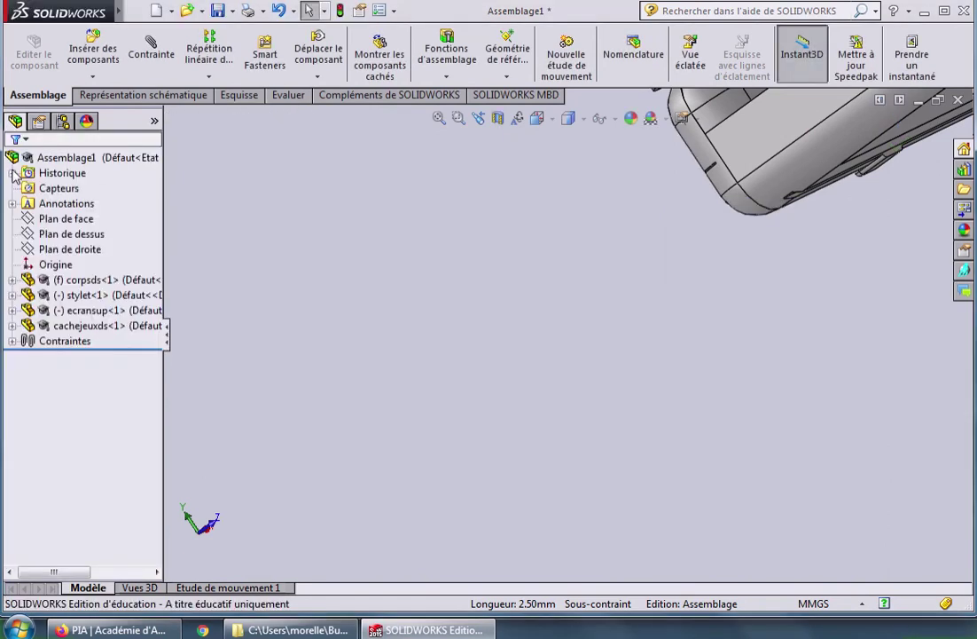
Step: Zoom to fit the four-part assembly and orbit to show the open screen side
mouse_move(396, 309)
middle_mouse_down()
mouse_move(513, 327)
mouse_move(608, 316)
middle_mouse_up()
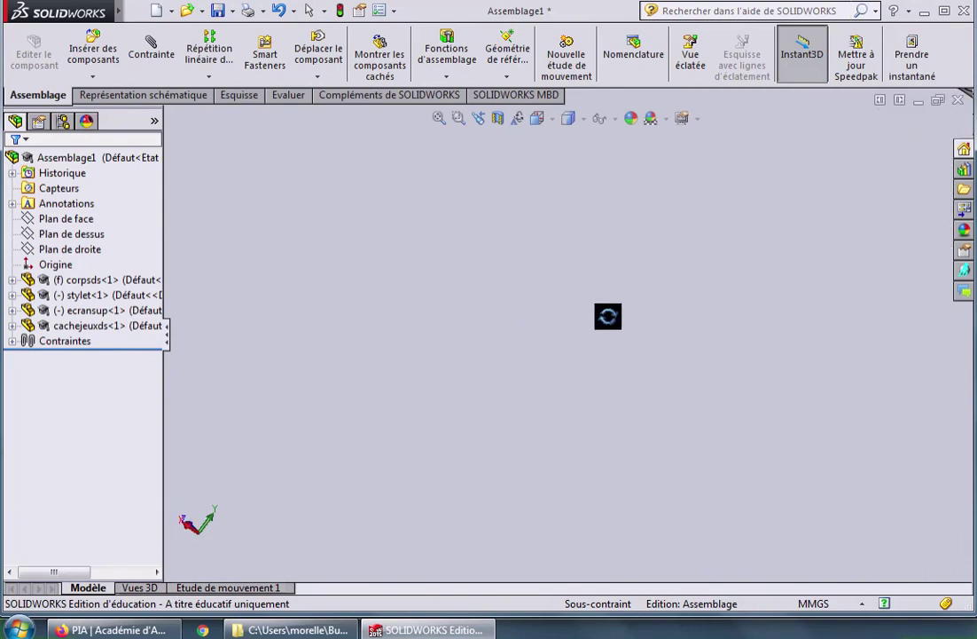
left_click(437, 119)
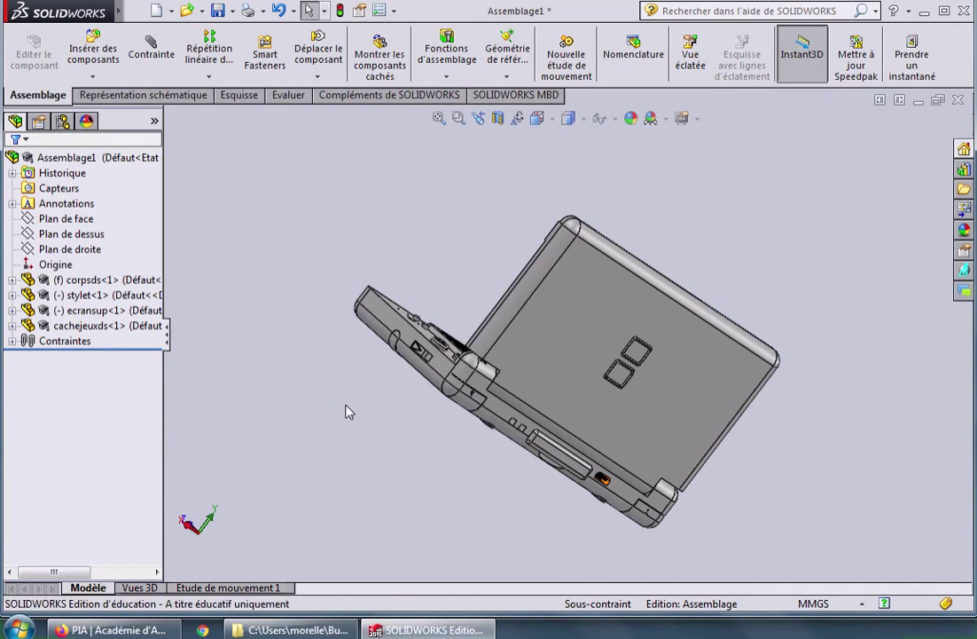
mouse_move(349, 412)
middle_mouse_down()
mouse_move(427, 510)
mouse_move(438, 550)
mouse_move(312, 366)
mouse_move(296, 374)
mouse_move(293, 420)
mouse_move(353, 353)
mouse_move(344, 426)
middle_mouse_up()
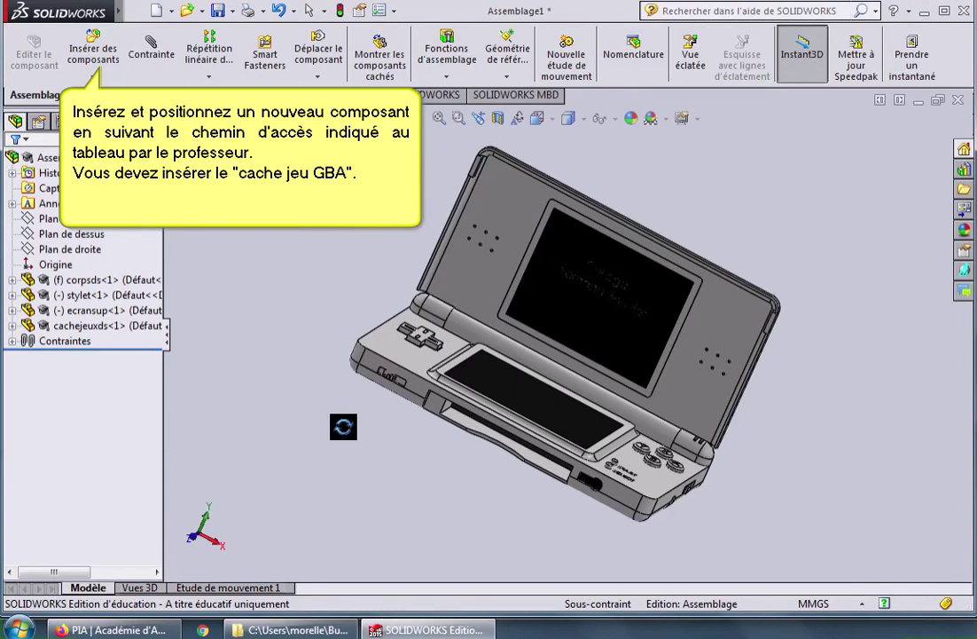
Step: Insert cachejeuxgba.SLDPRT into the assembly and place it beside the console
left_click(151, 45)
left_click(84, 44)
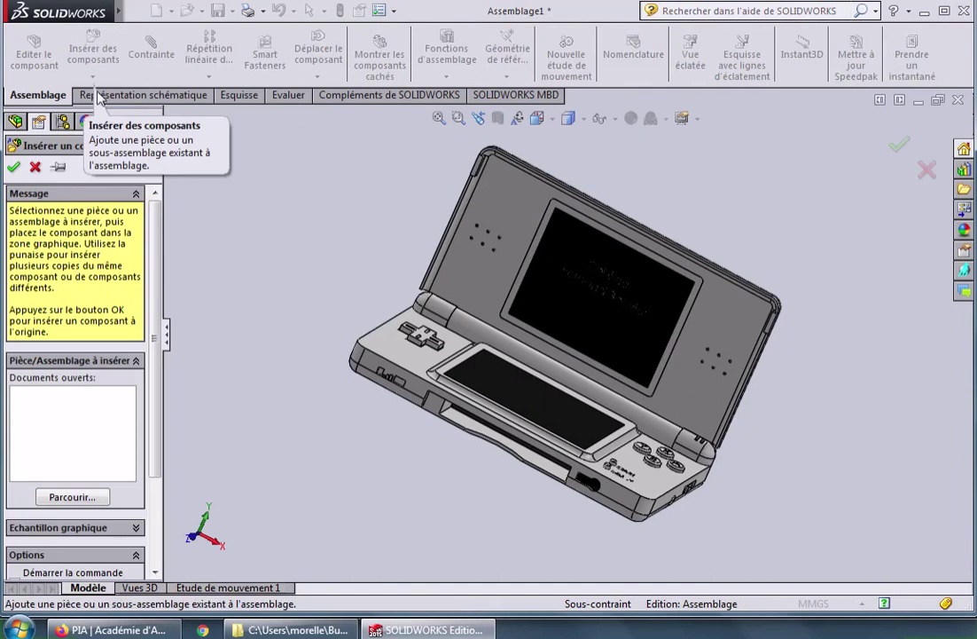
left_click(75, 496)
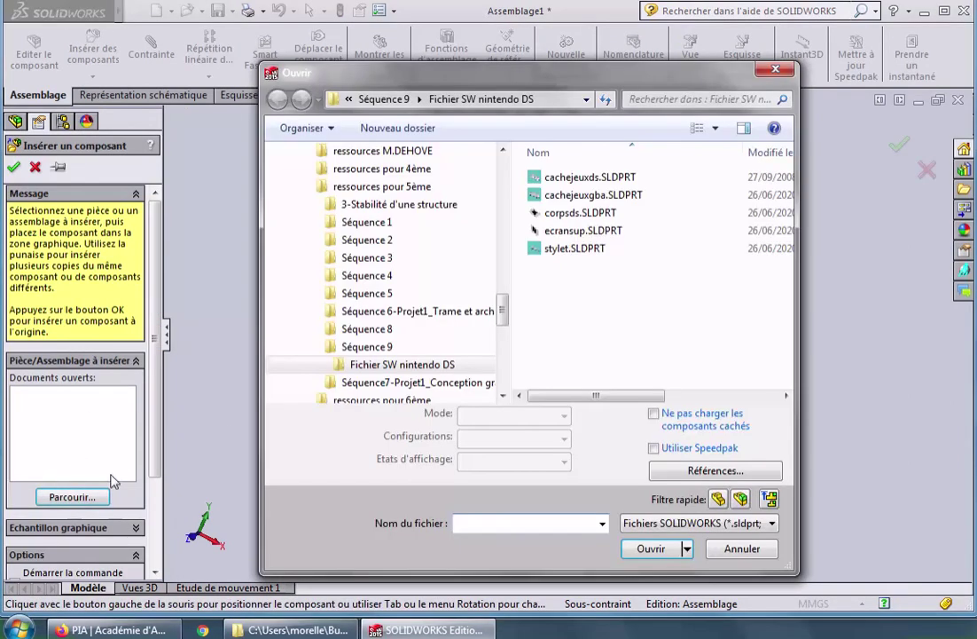
left_click(620, 196)
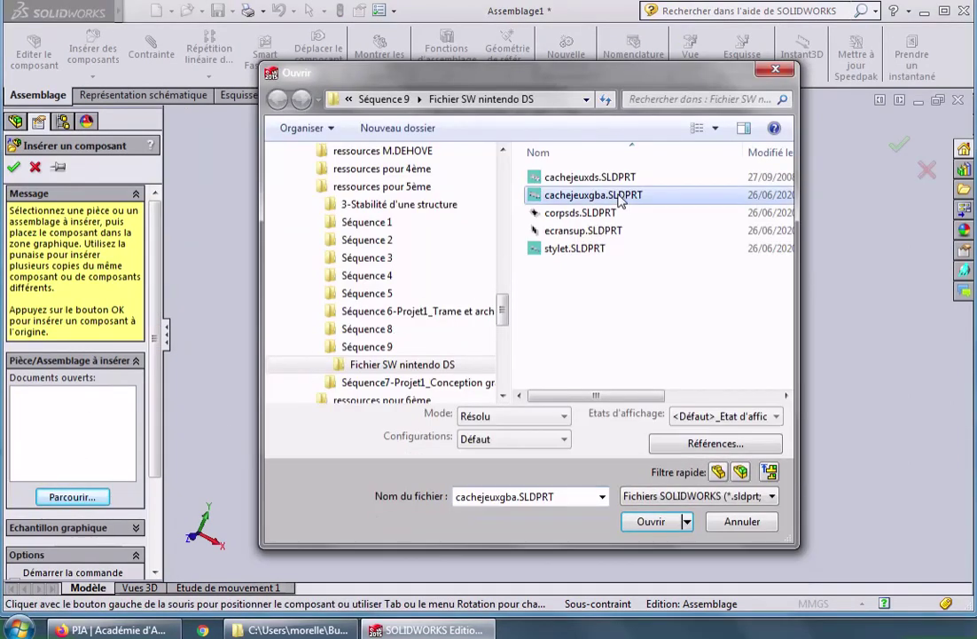
left_click(650, 521)
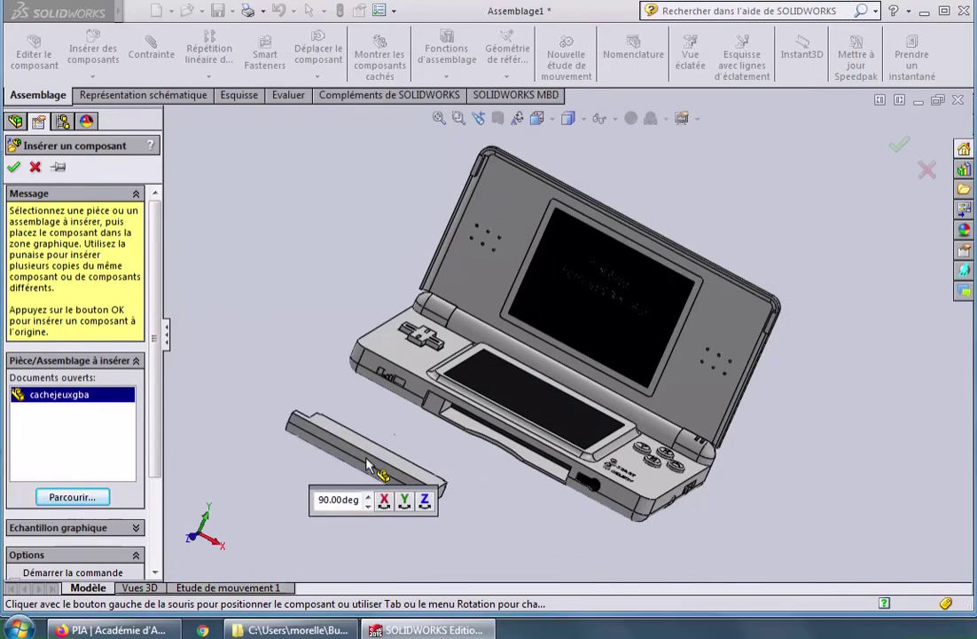
left_click(368, 465)
scroll(446, 505, "down", 2)
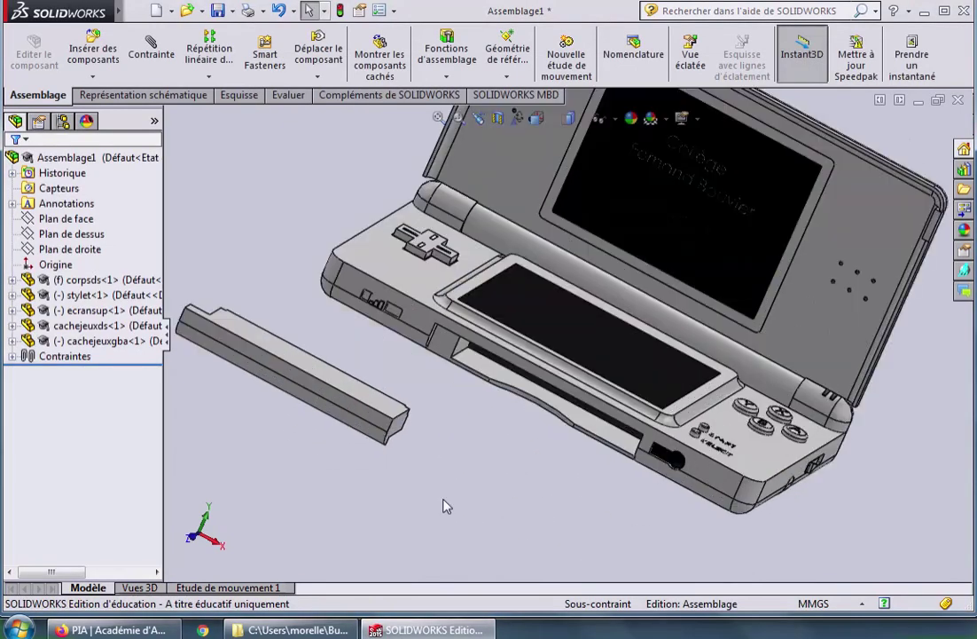
Step: Mate the GBA cover's long top edge to the console's GBA slot edge as Coïncidente6
left_click(151, 52)
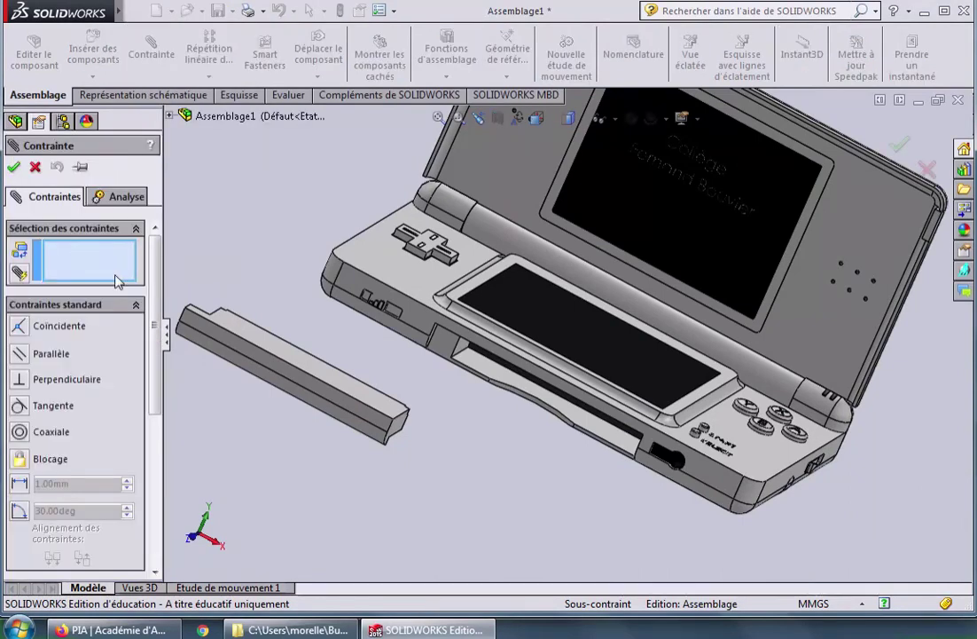
left_click(362, 408)
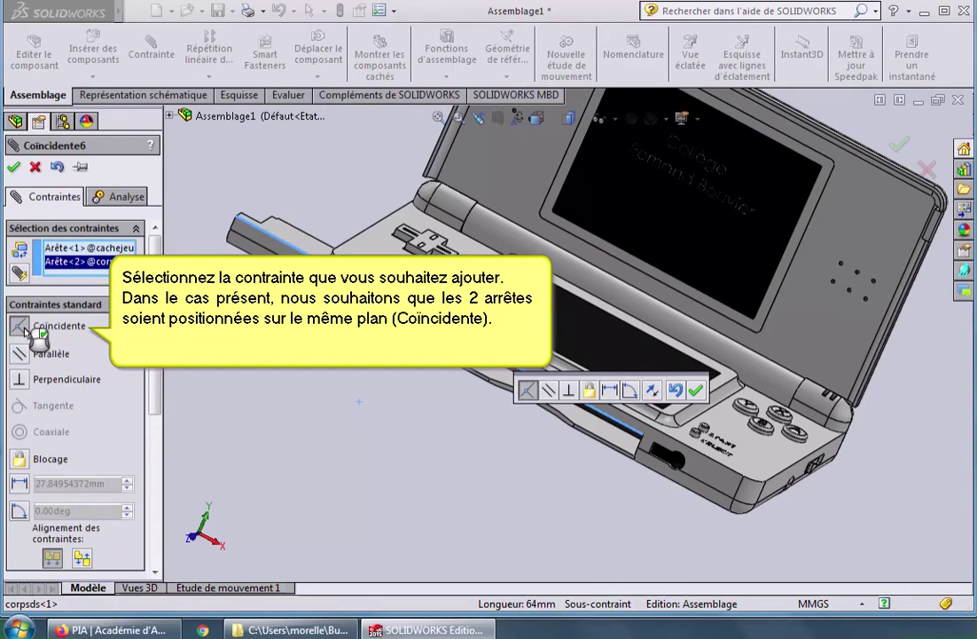
left_click(12, 167)
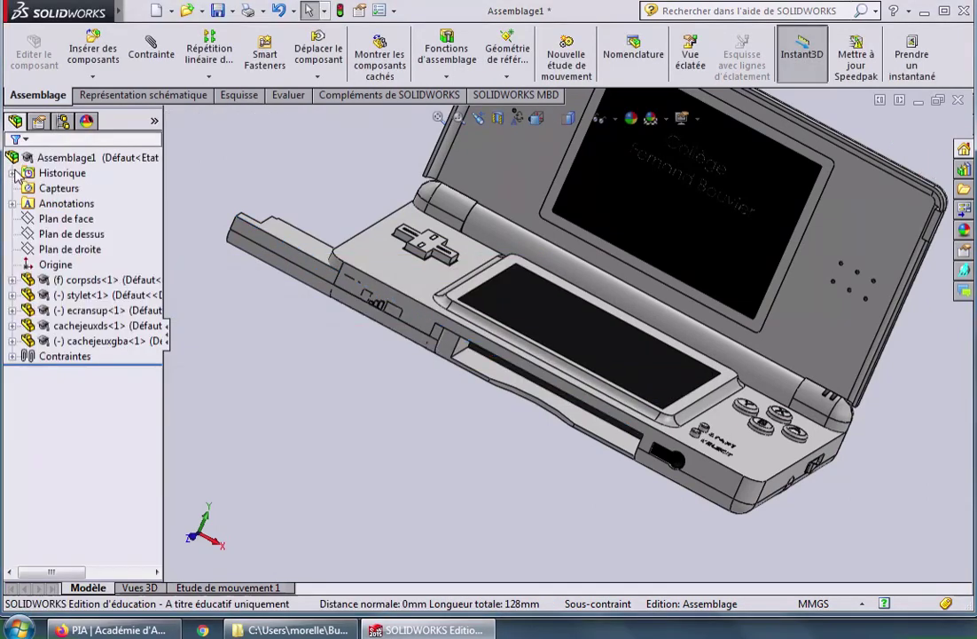
Step: Mate the GBA cover's end edge to the matching body edge as Coïncidente7
left_click(156, 56)
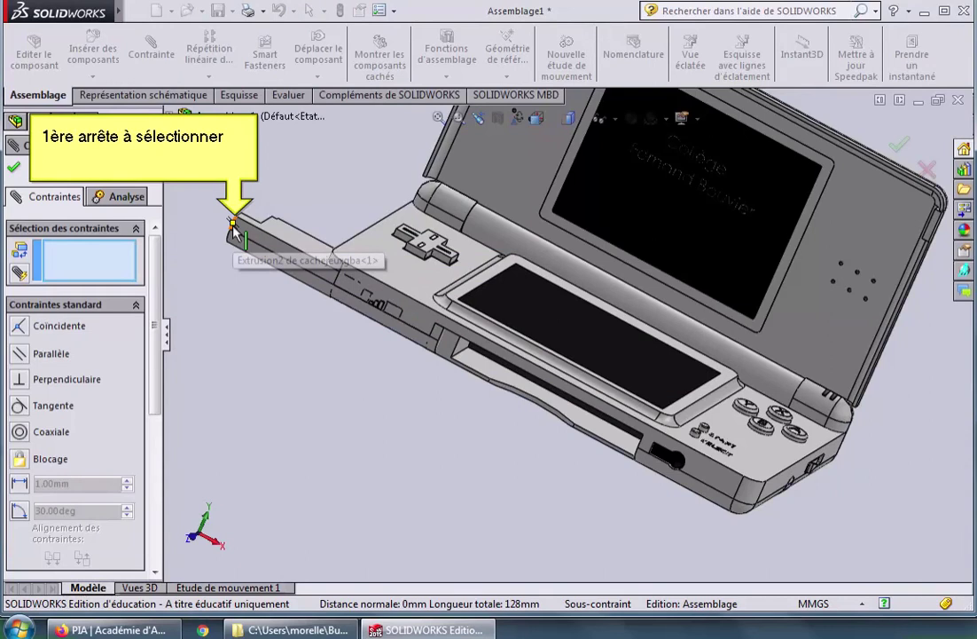
left_click(233, 223)
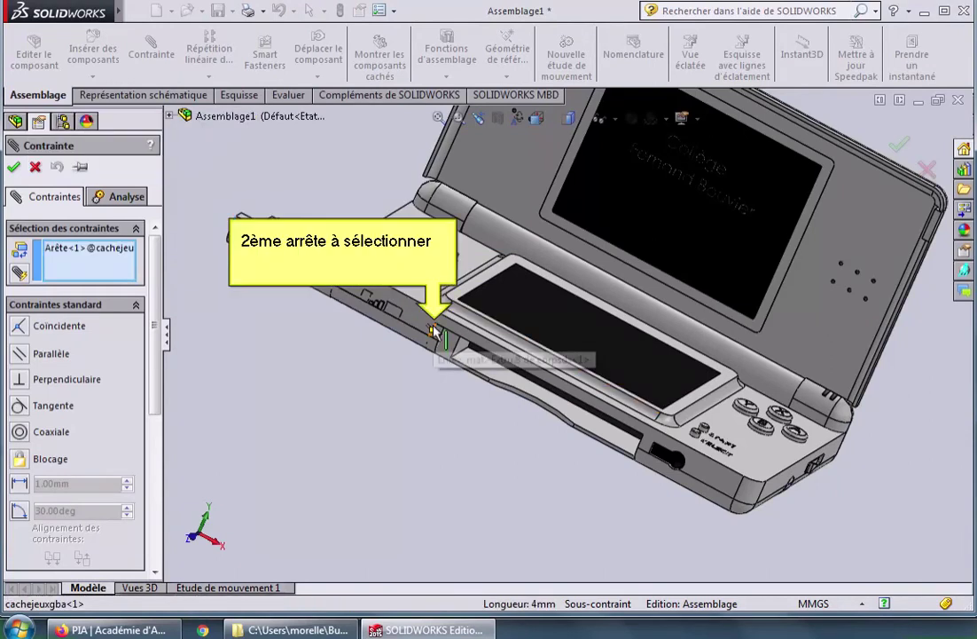
left_click(432, 332)
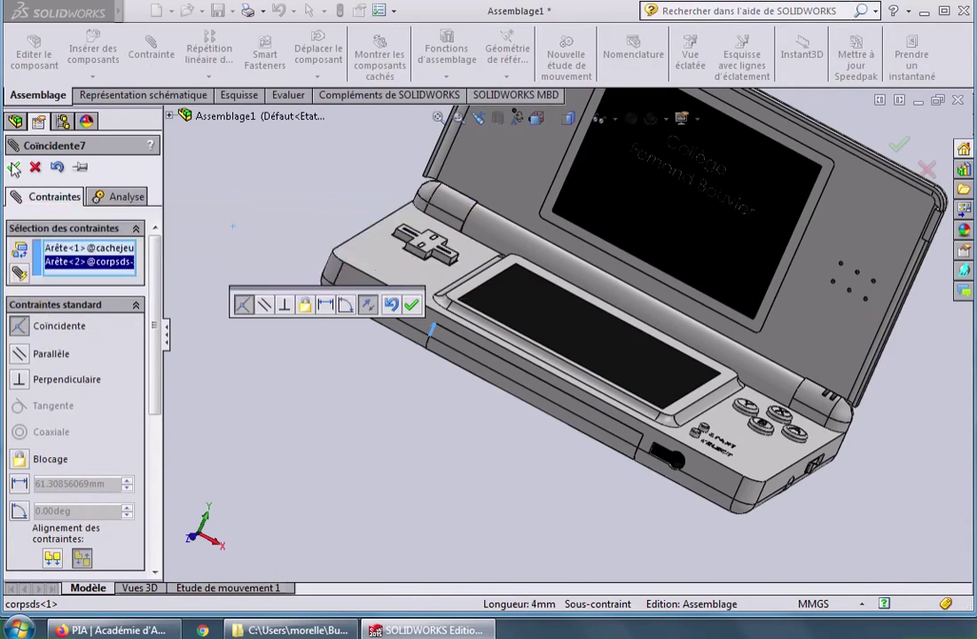
left_click(13, 167)
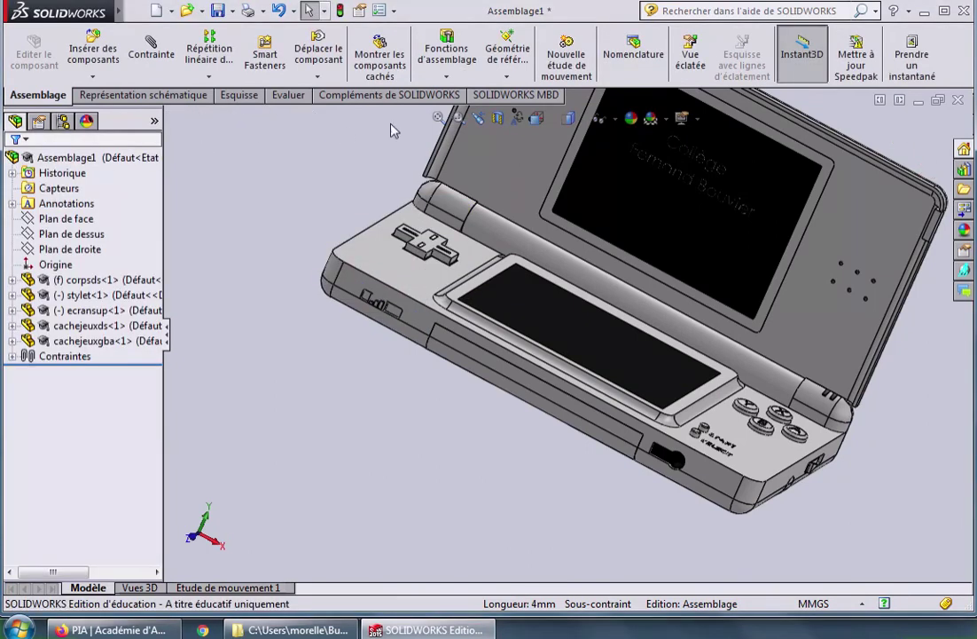
Step: Zoom to fit the five-part console and orbit it to a front-facing angle
left_click(439, 119)
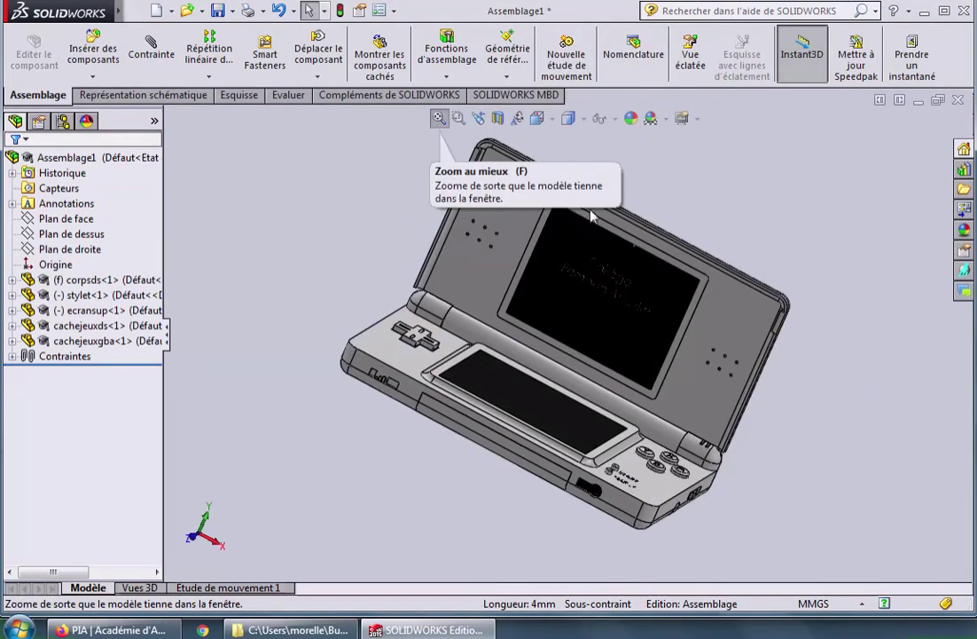
mouse_move(858, 379)
middle_mouse_down()
mouse_move(772, 282)
mouse_move(726, 200)
mouse_move(689, 242)
mouse_move(627, 200)
mouse_move(729, 368)
mouse_move(661, 312)
mouse_move(692, 314)
mouse_move(535, 309)
mouse_move(442, 279)
mouse_move(562, 277)
mouse_move(562, 239)
mouse_move(427, 254)
middle_mouse_up()
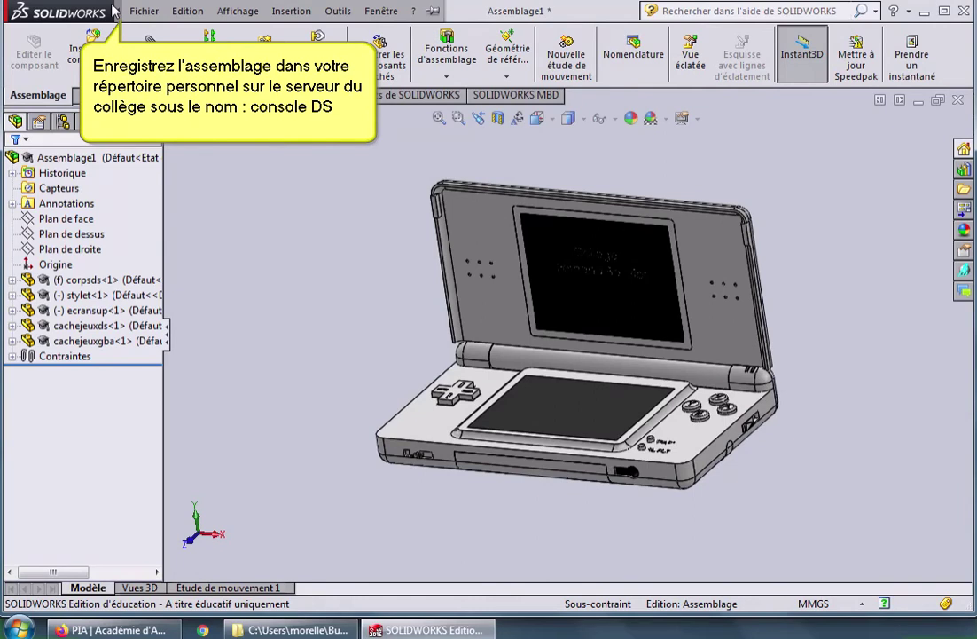
Step: Save the assembly as DS in the Technologie folder on the H: drive
left_click(142, 11)
left_click(193, 166)
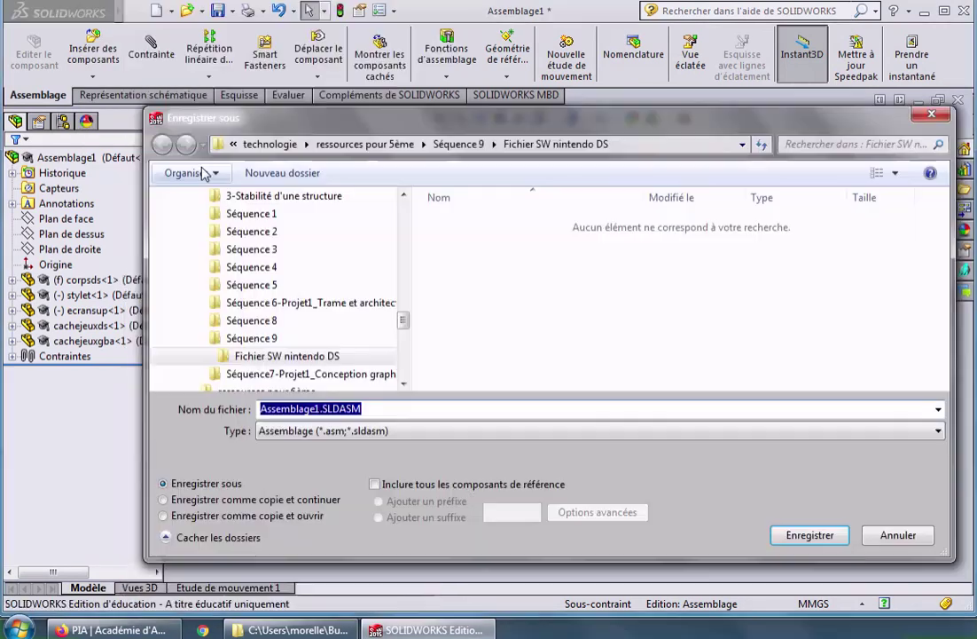
left_click_drag(405, 322, 408, 267)
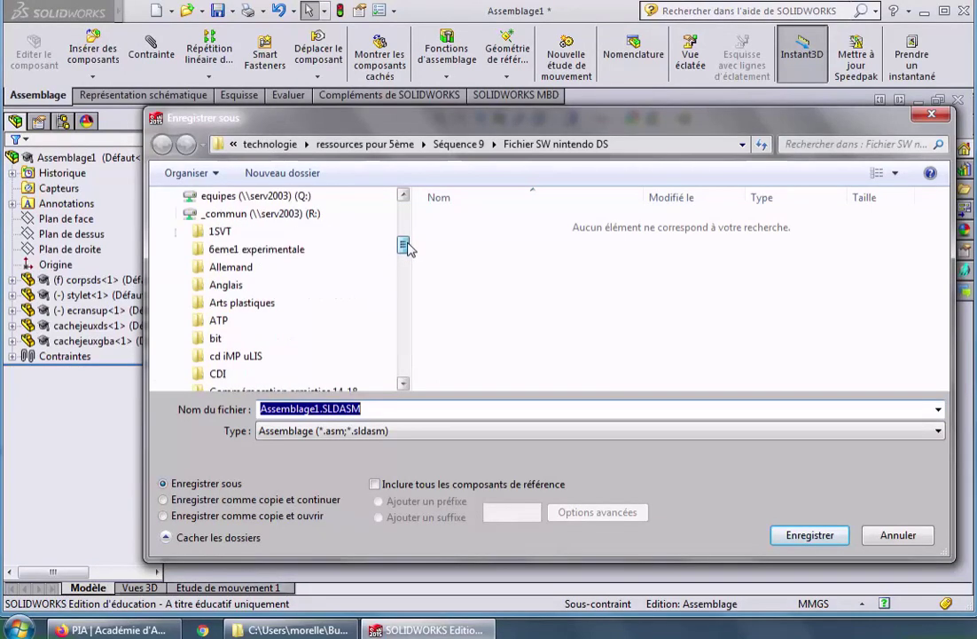
left_click_drag(409, 266, 403, 224)
left_click(252, 338)
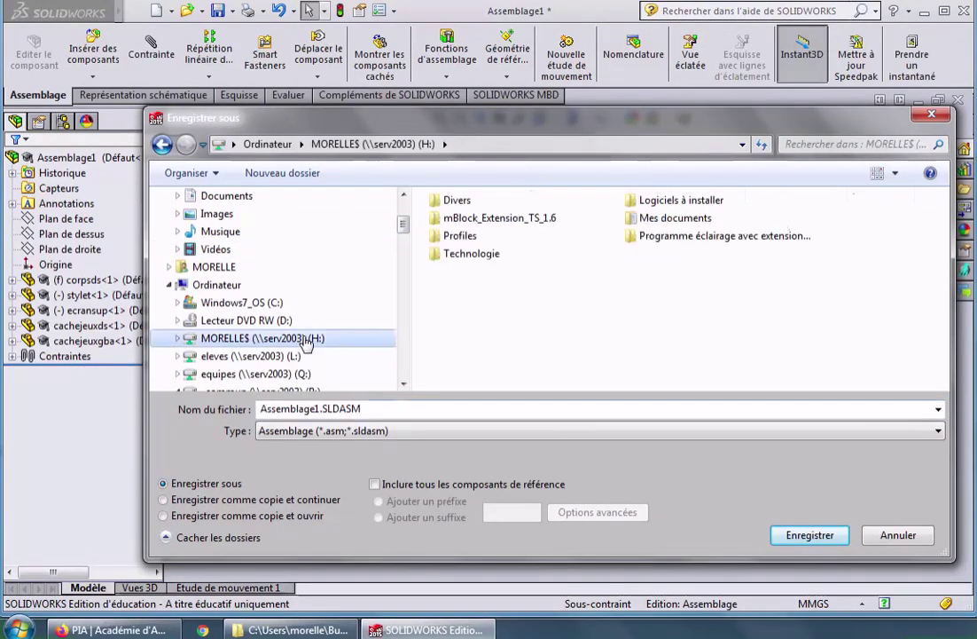
double_click(488, 256)
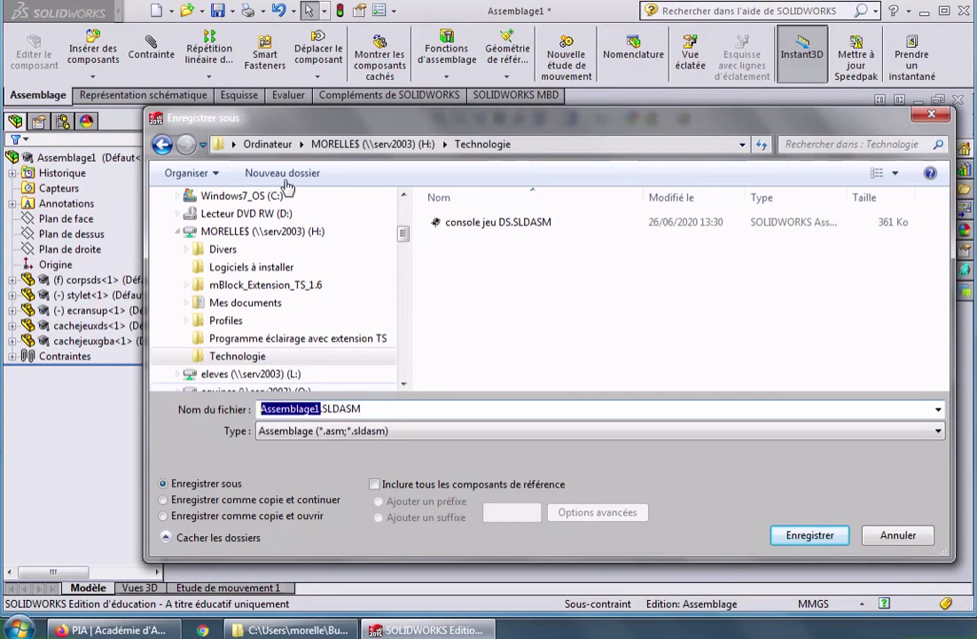
key("BackSpace")
type("cons")
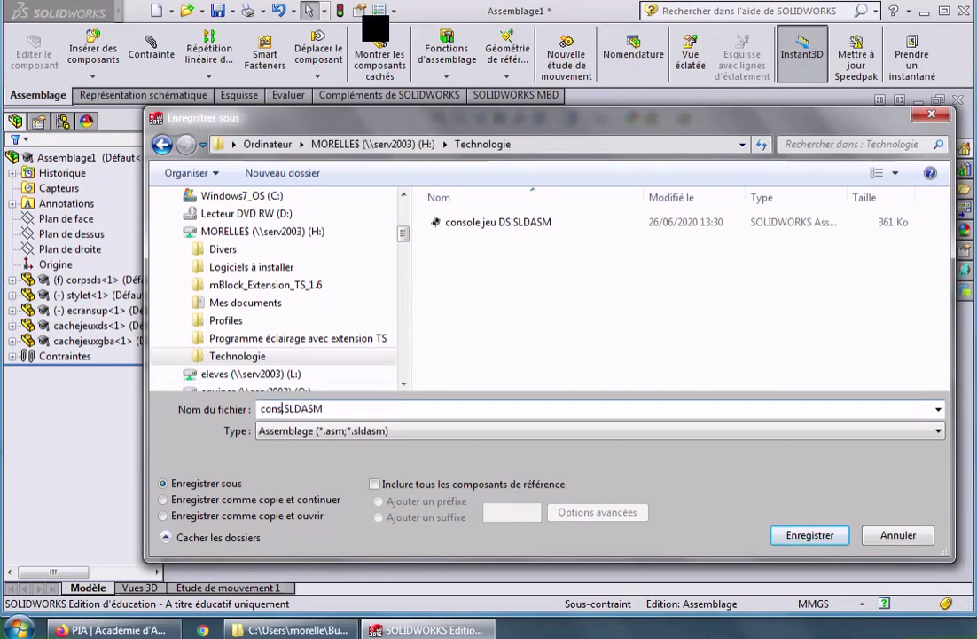
type("ole")
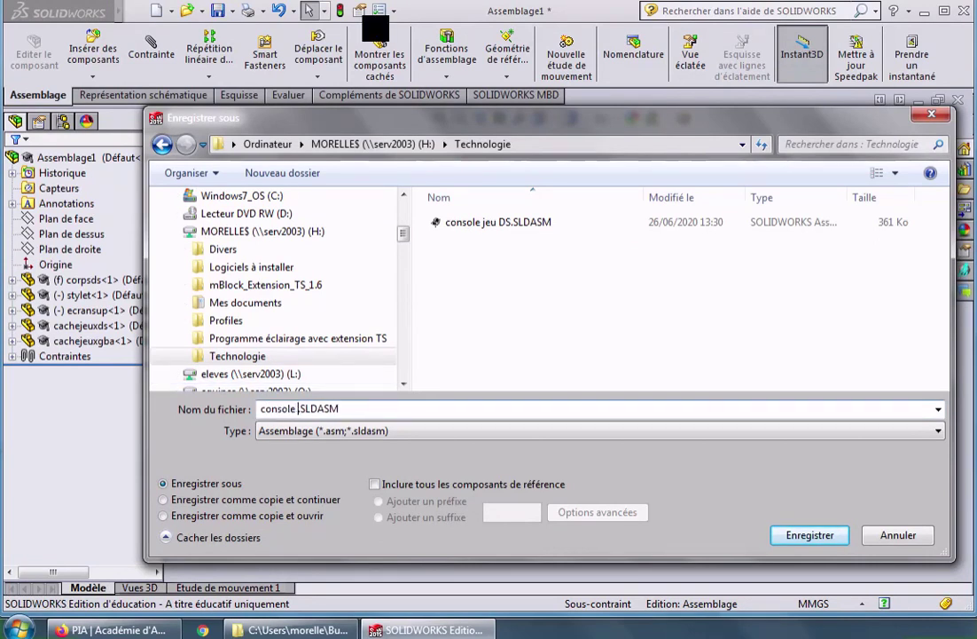
key("ctrl+a")
type("DS")
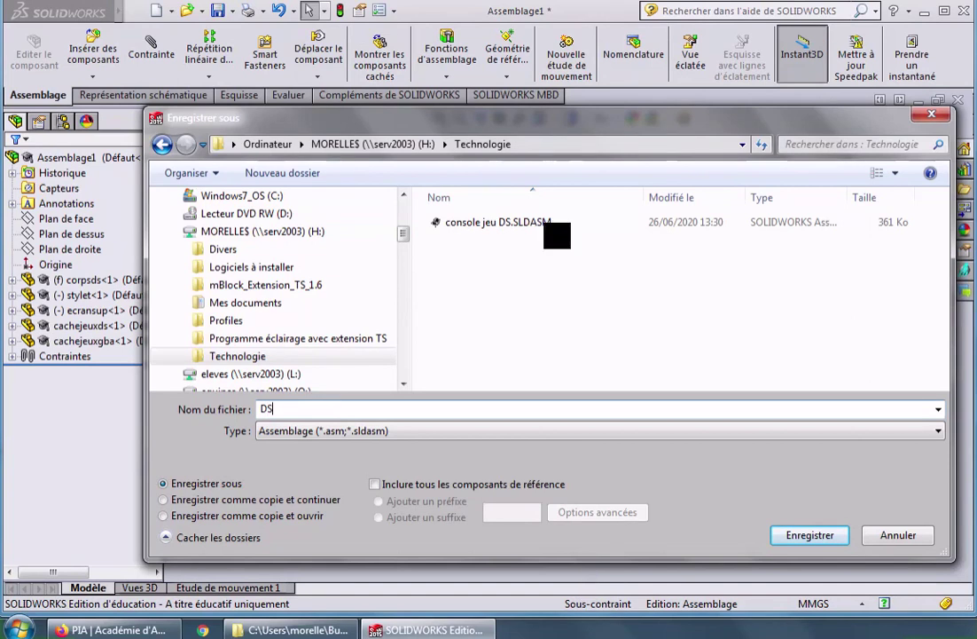
left_click(816, 538)
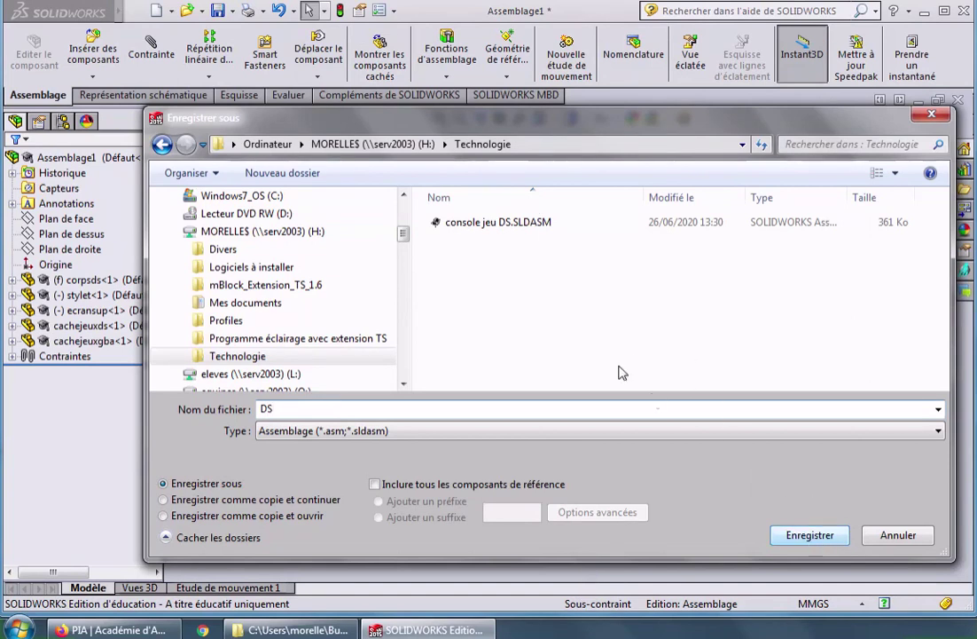